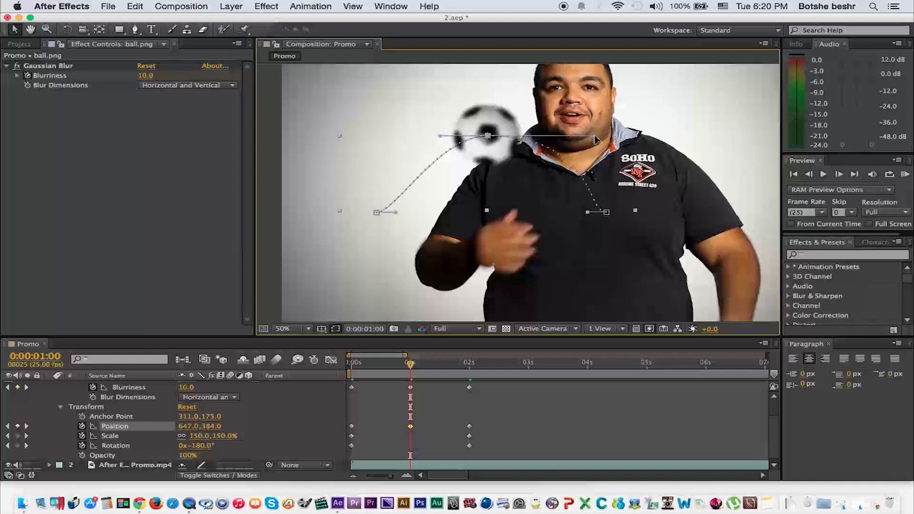
Step: Reshape the ball's motion path into a wider curve by pulling its position keyframes' direction handles outward, and preview the animation from the start
{"action": "left_click_drag", "start_coordinate": [440, 136], "coordinate": [401, 138]}
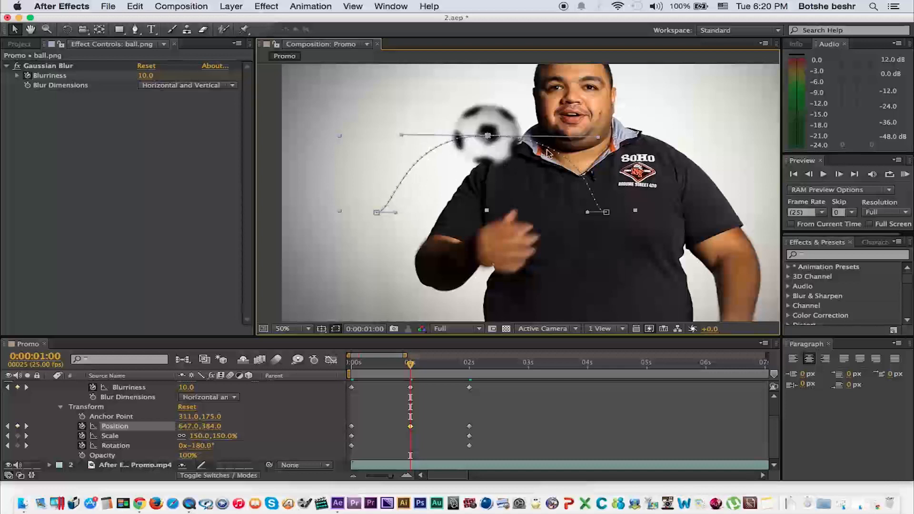
{"action": "left_click_drag", "start_coordinate": [401, 136], "coordinate": [397, 136]}
{"action": "left_click_drag", "start_coordinate": [587, 212], "coordinate": [642, 188]}
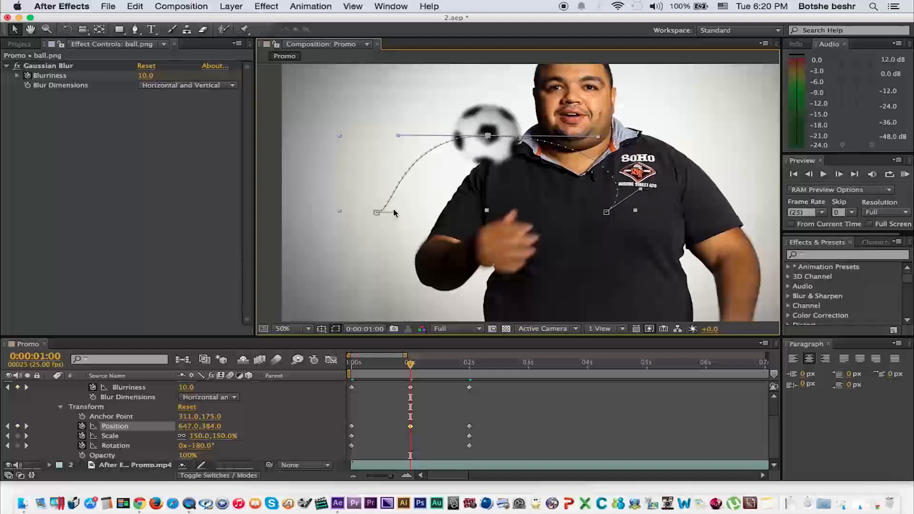
{"action": "left_click_drag", "start_coordinate": [396, 214], "coordinate": [344, 198]}
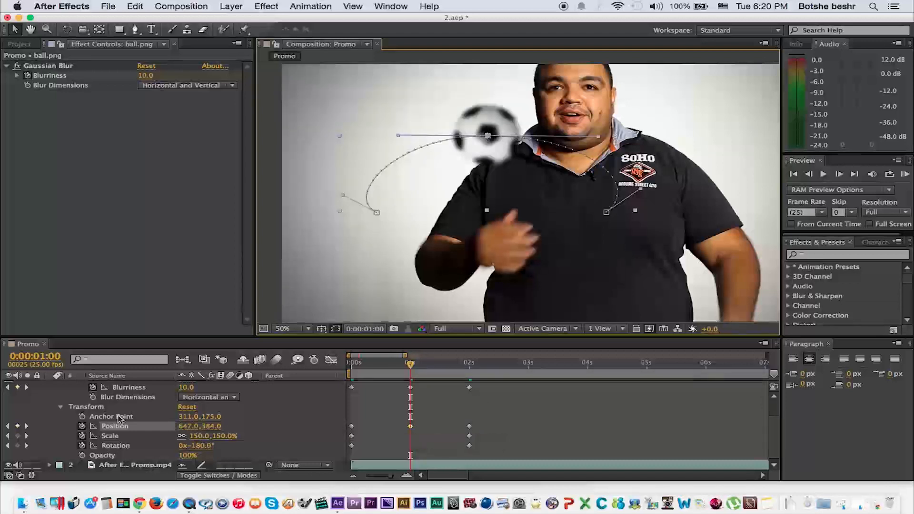
{"action": "left_click_drag", "start_coordinate": [372, 361], "coordinate": [315, 364]}
{"action": "key", "text": "space"}
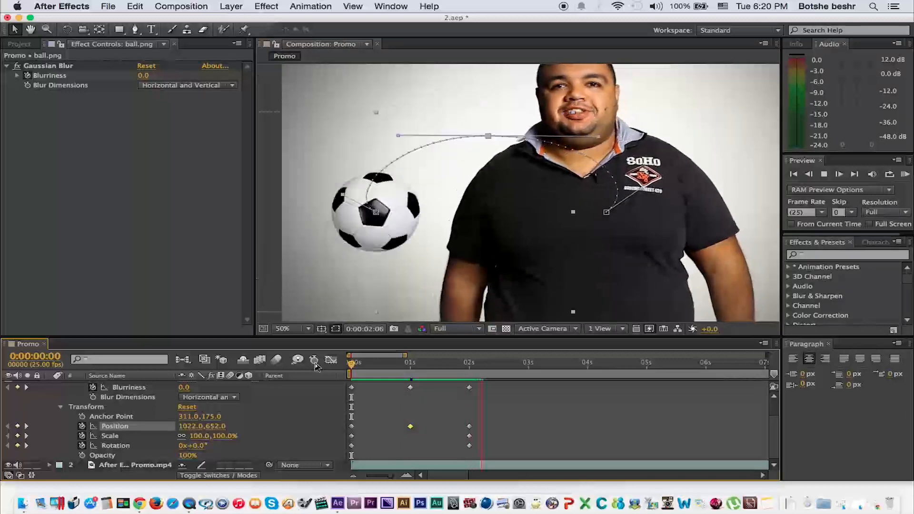
{"action": "key", "text": "space"}
Step: Switch off the Gaussian Blur effect on ball.png, comparing the ball with and without it at 0:00:01:02
{"action": "left_click", "coordinate": [414, 367]}
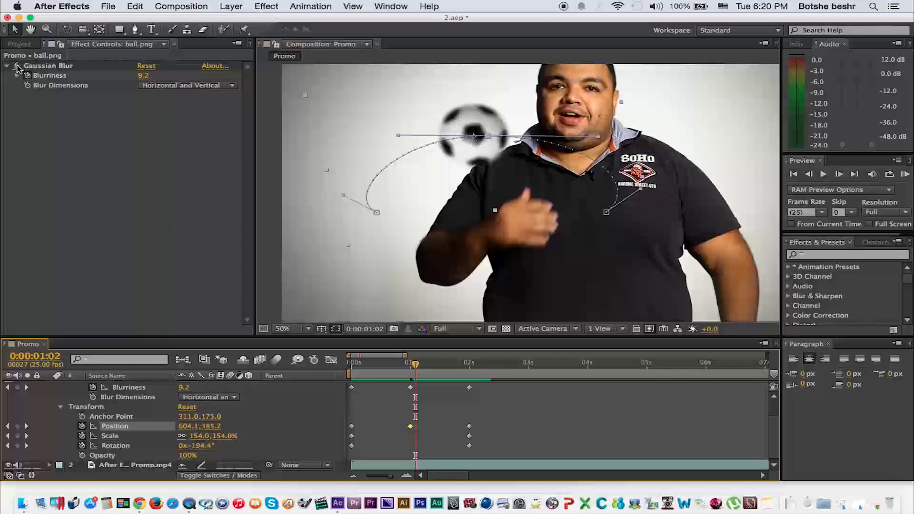
{"action": "left_click", "coordinate": [16, 68]}
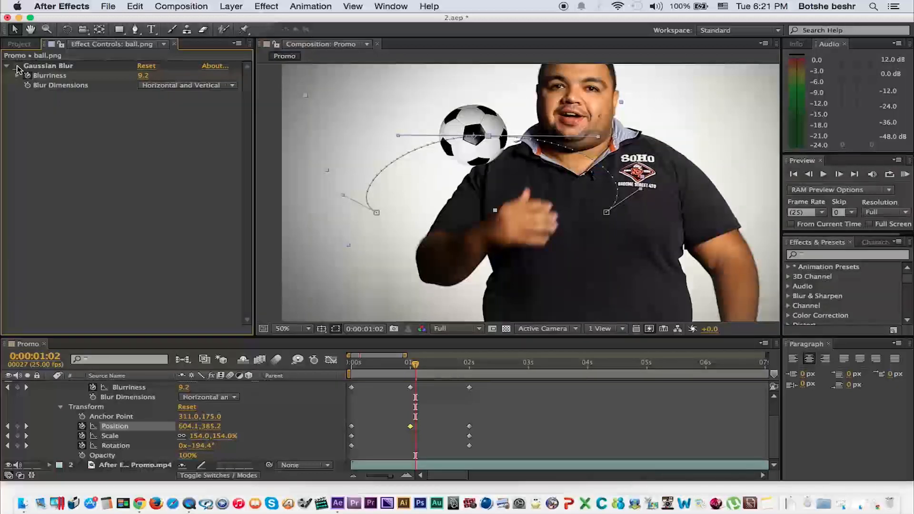
{"action": "scroll", "coordinate": [128, 395], "scroll_direction": "up", "scroll_amount": 3}
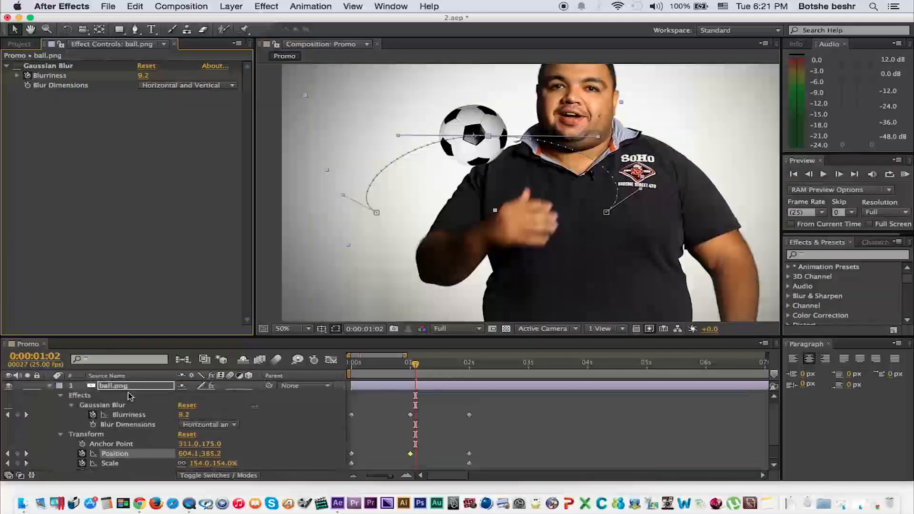
{"action": "left_click", "coordinate": [9, 405]}
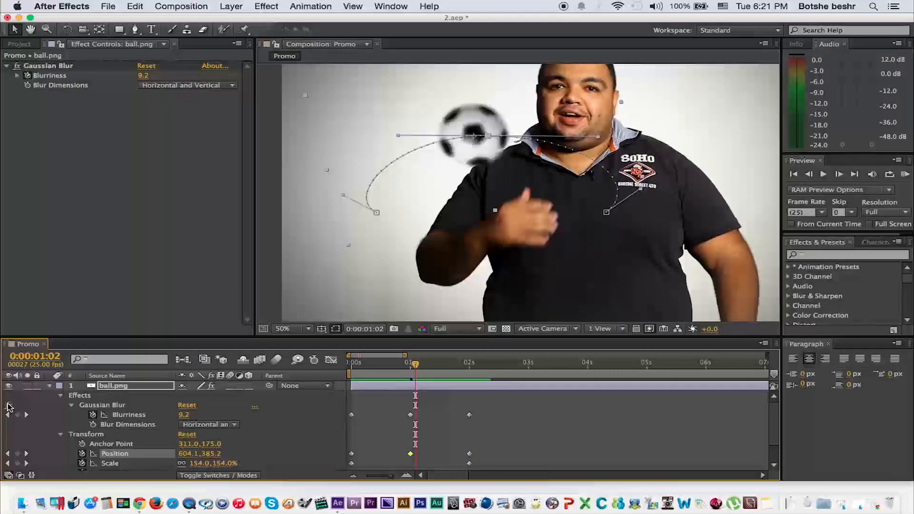
{"action": "left_click", "coordinate": [8, 405]}
Step: Enable motion blur for the ball.png layer and for the Promo composition, and preview the animation from 0:00:00:00 at 100% zoom
{"action": "left_click", "coordinate": [350, 364]}
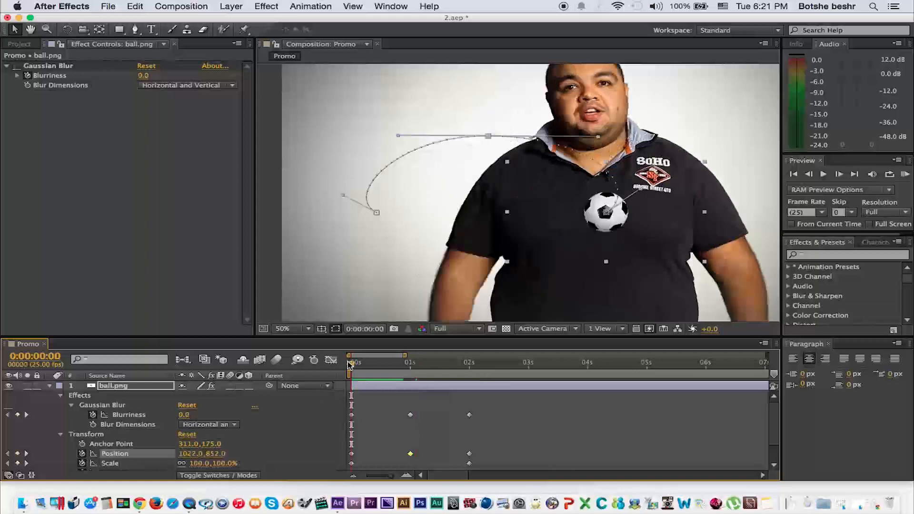
{"action": "mouse_move", "coordinate": [352, 365]}
{"action": "left_mouse_down"}
{"action": "mouse_move", "coordinate": [385, 369]}
{"action": "mouse_move", "coordinate": [345, 371]}
{"action": "left_mouse_up"}
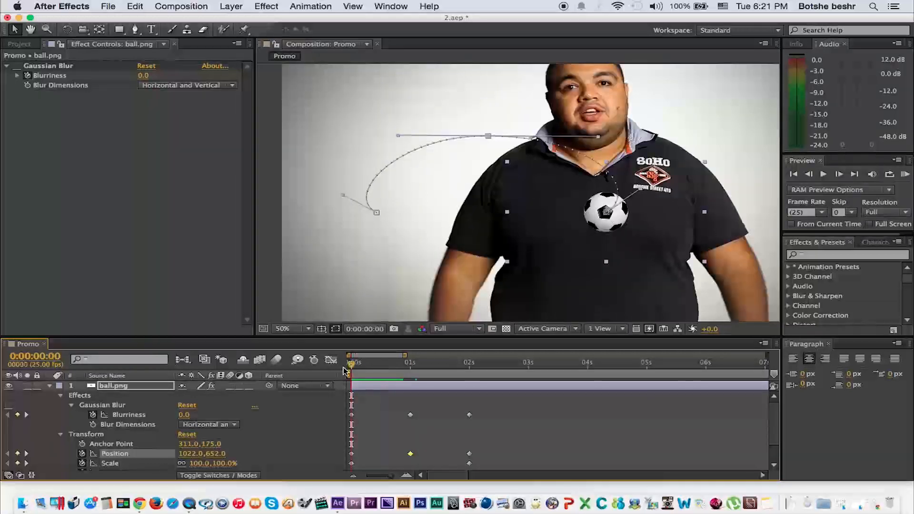
{"action": "left_click", "coordinate": [230, 386]}
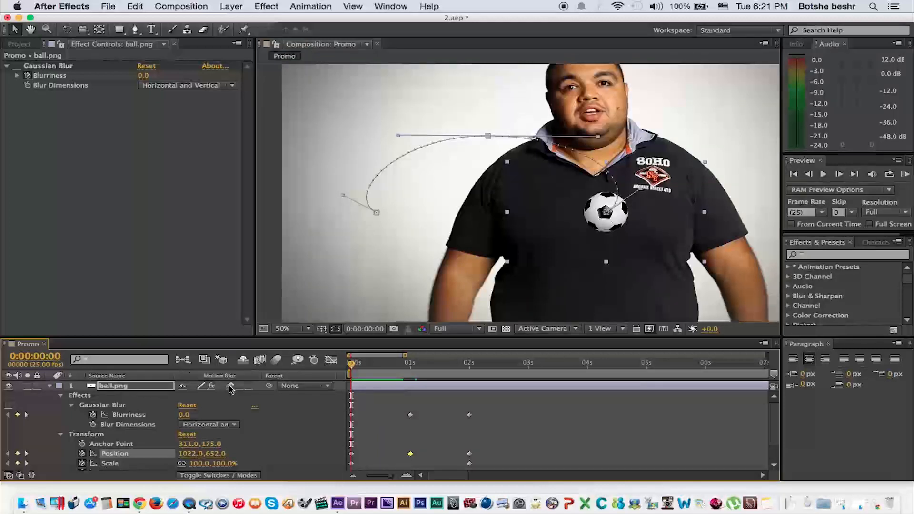
{"action": "left_click", "coordinate": [297, 359]}
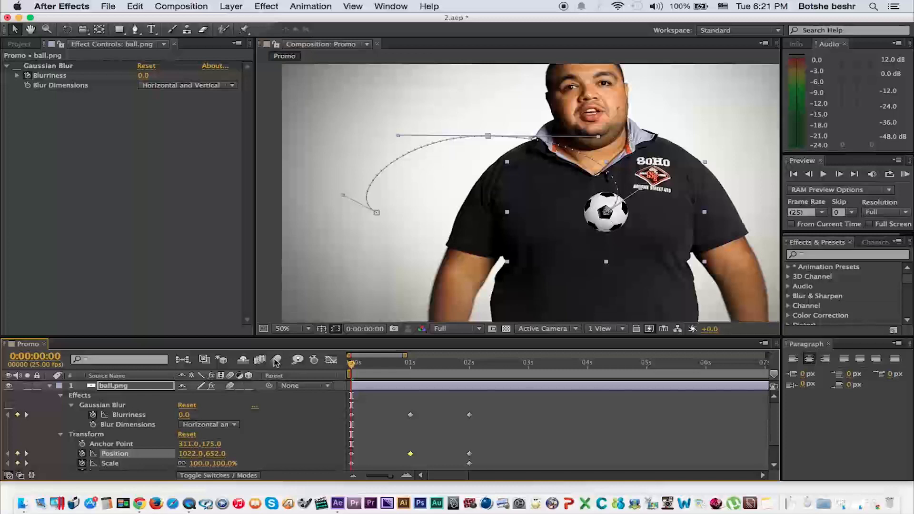
{"action": "left_click", "coordinate": [278, 360]}
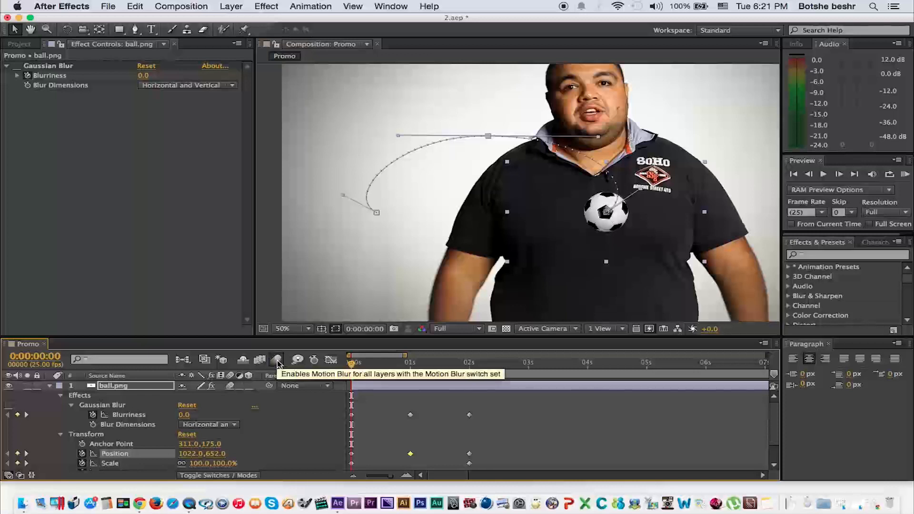
{"action": "key", "text": "space"}
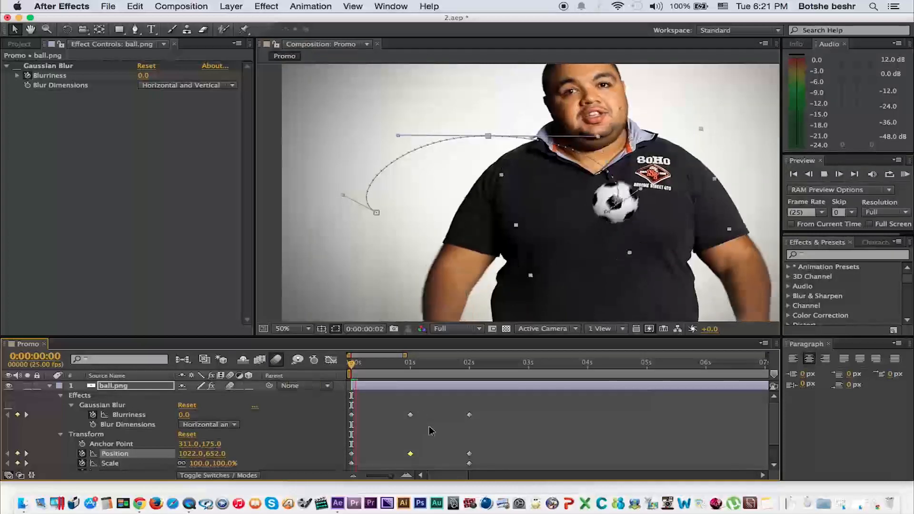
{"action": "scroll", "coordinate": [517, 246], "scroll_direction": "up", "scroll_amount": 2}
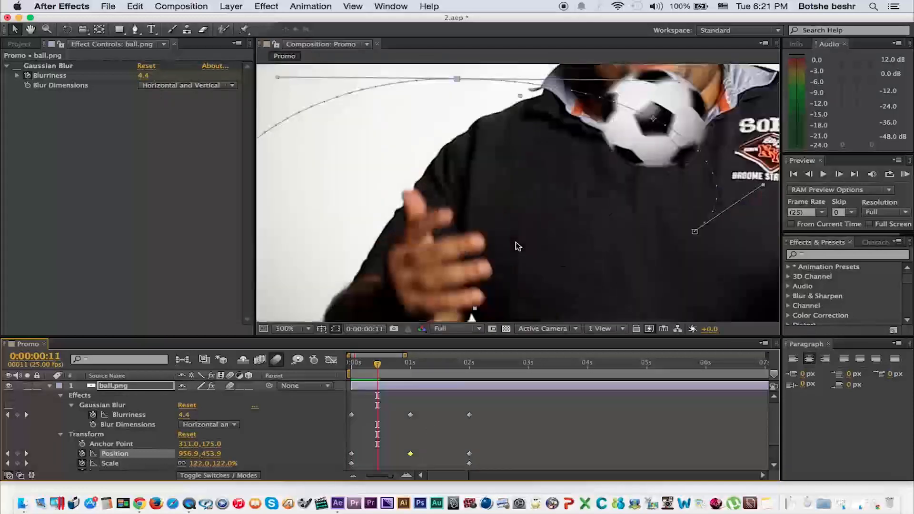
{"action": "key", "text": "space"}
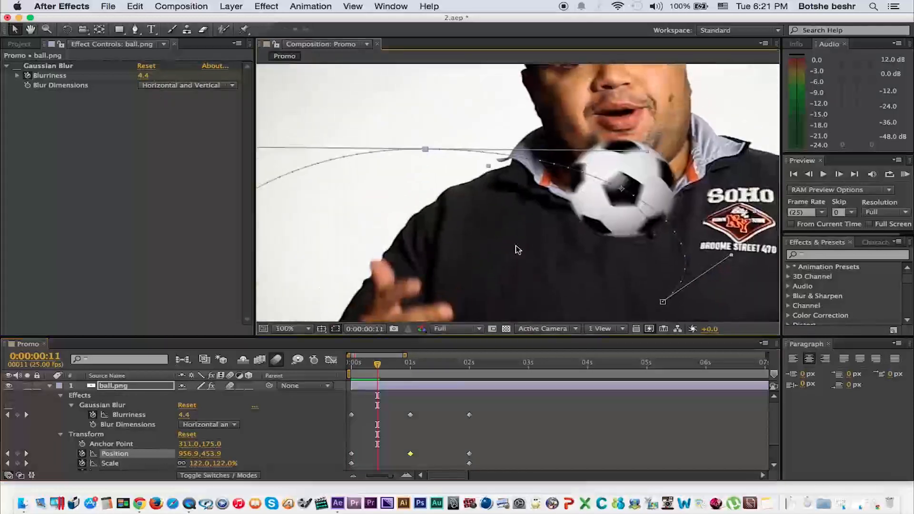
{"action": "key", "text": "space"}
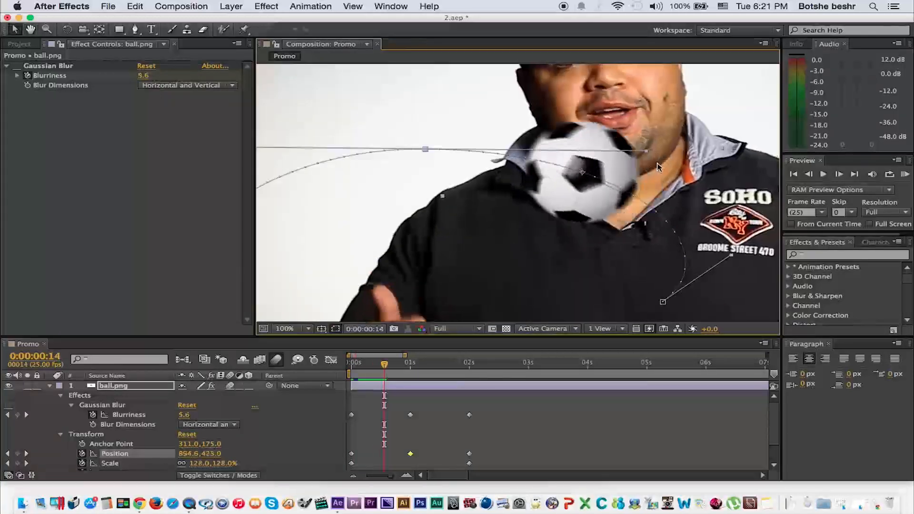
Step: Compare the moving ball with motion blur off and on, using both the layer's and the composition's switch at several frames
{"action": "left_click", "coordinate": [230, 385]}
{"action": "left_click", "coordinate": [231, 385]}
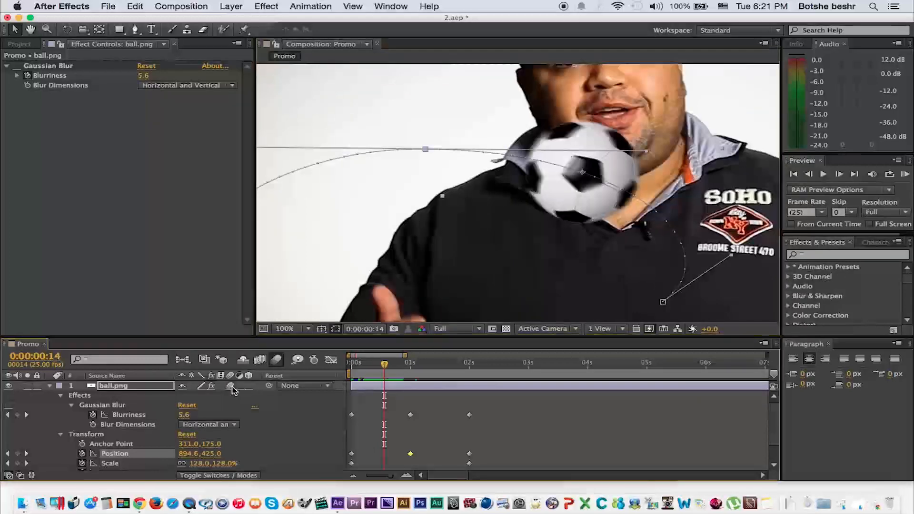
{"action": "key", "text": "space"}
{"action": "left_click", "coordinate": [232, 386]}
{"action": "left_click", "coordinate": [232, 387]}
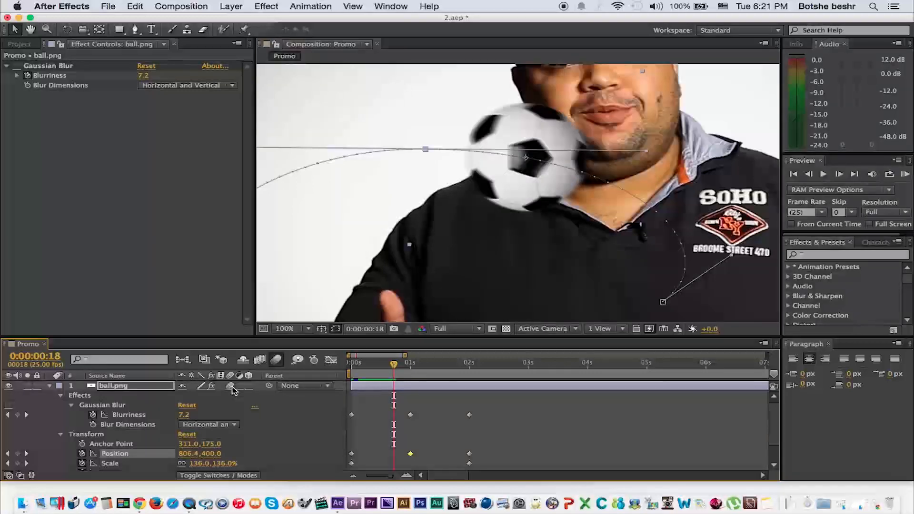
{"action": "left_click", "coordinate": [277, 361]}
{"action": "left_click", "coordinate": [277, 360]}
{"action": "left_click", "coordinate": [274, 364]}
{"action": "left_click", "coordinate": [274, 364]}
{"action": "key", "text": "comma"}
{"action": "left_click_drag", "start_coordinate": [394, 366], "coordinate": [380, 365]}
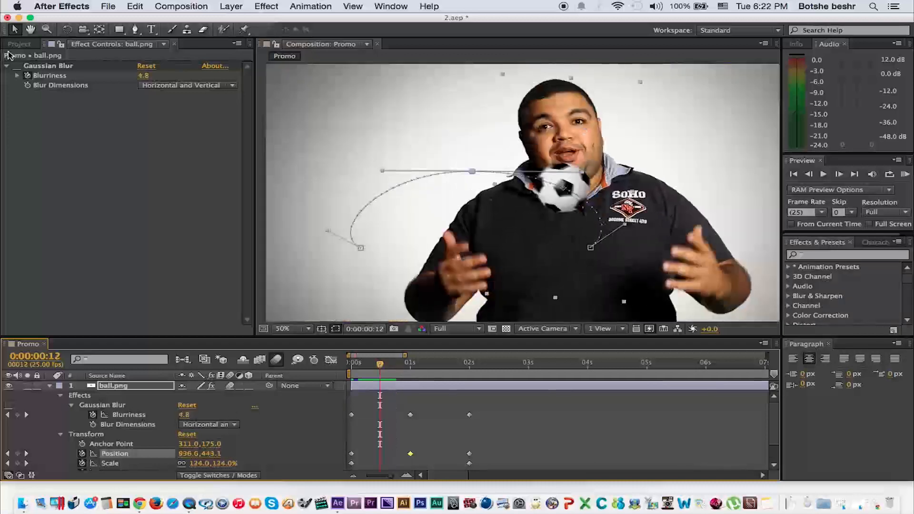
Step: Import Goal.png from the Football folder into the project as footage
{"action": "left_click", "coordinate": [19, 44]}
{"action": "left_click", "coordinate": [158, 283]}
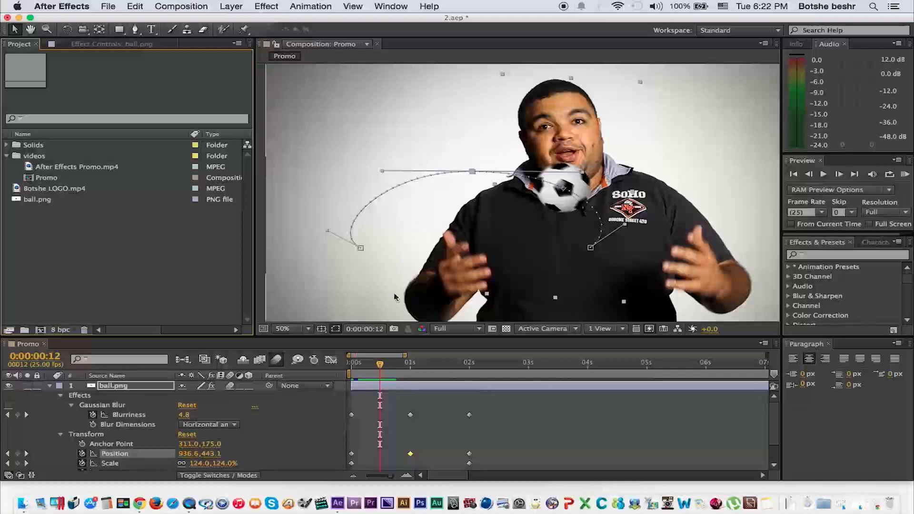
{"action": "right_click", "coordinate": [90, 266]}
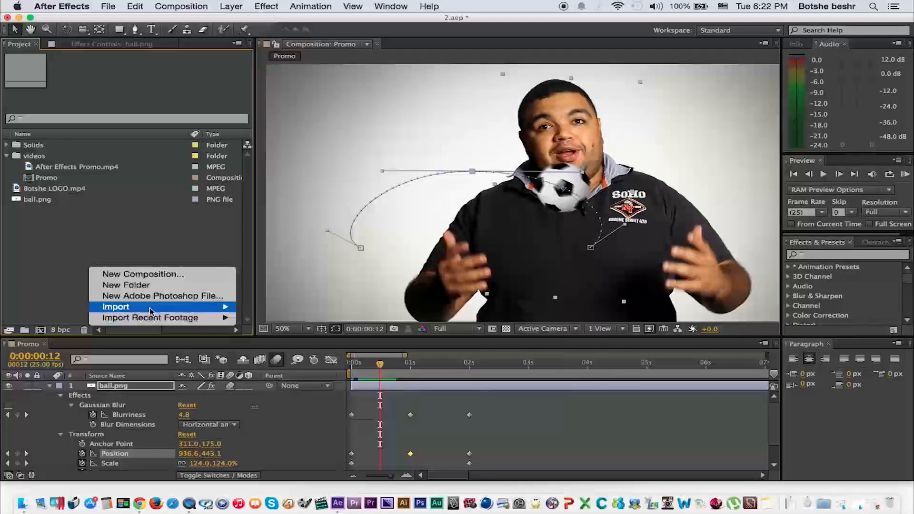
{"action": "mouse_move", "coordinate": [150, 311]}
{"action": "left_click", "coordinate": [297, 308]}
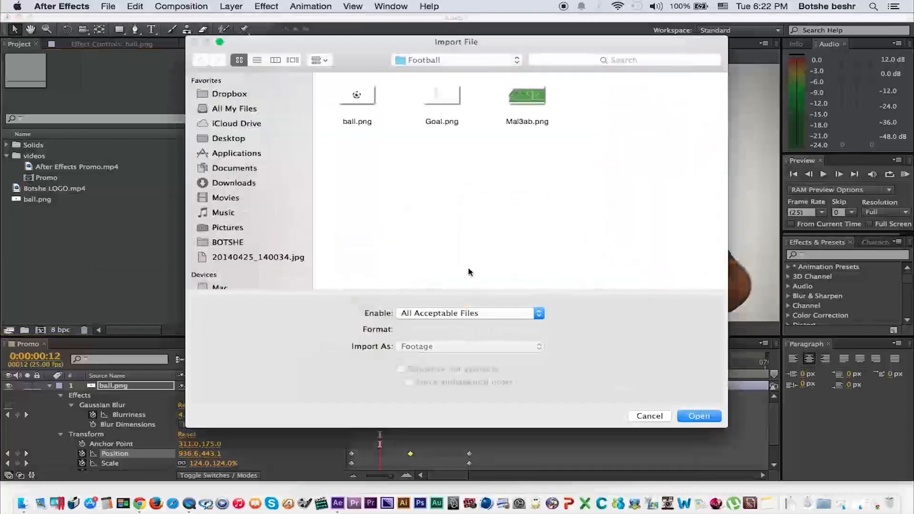
{"action": "left_click", "coordinate": [444, 94]}
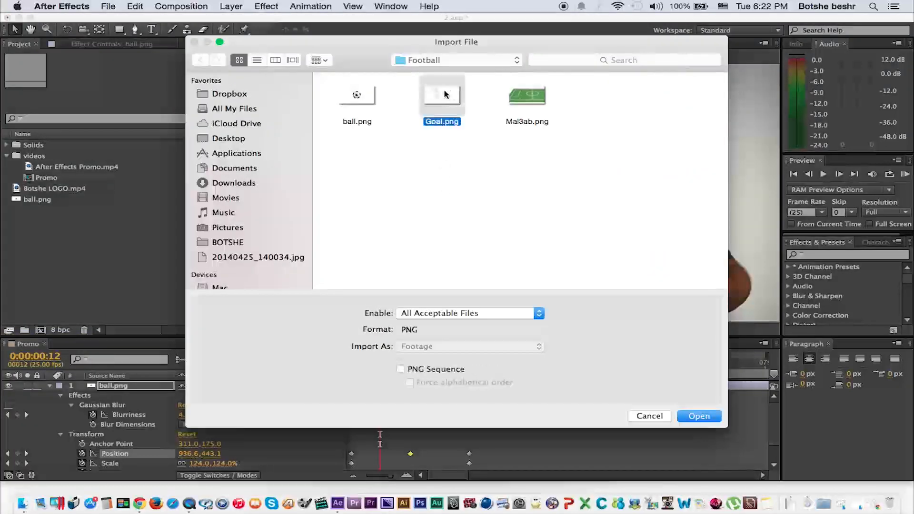
{"action": "double_click", "coordinate": [451, 95]}
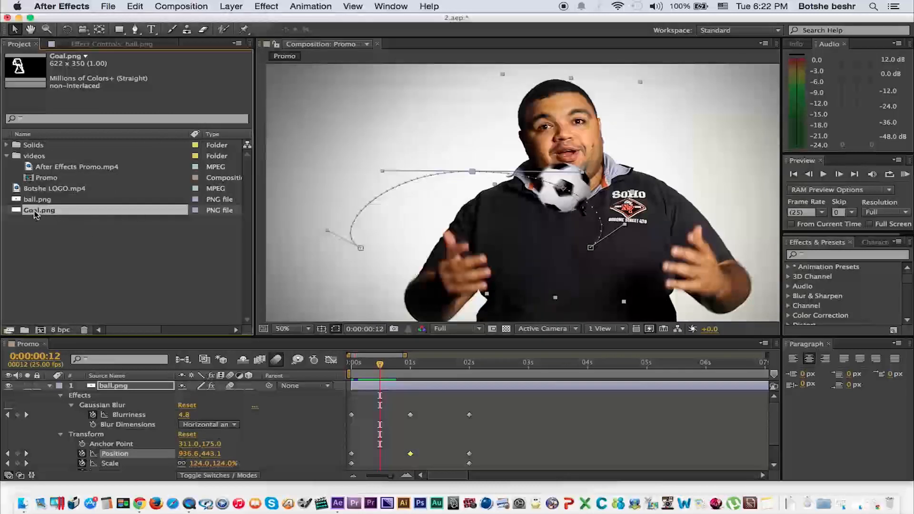
Step: Add Goal.png as the top layer above ball.png, scaled to 165% and placed beside the presenter at position 574, 470
{"action": "left_click_drag", "start_coordinate": [35, 211], "coordinate": [132, 387]}
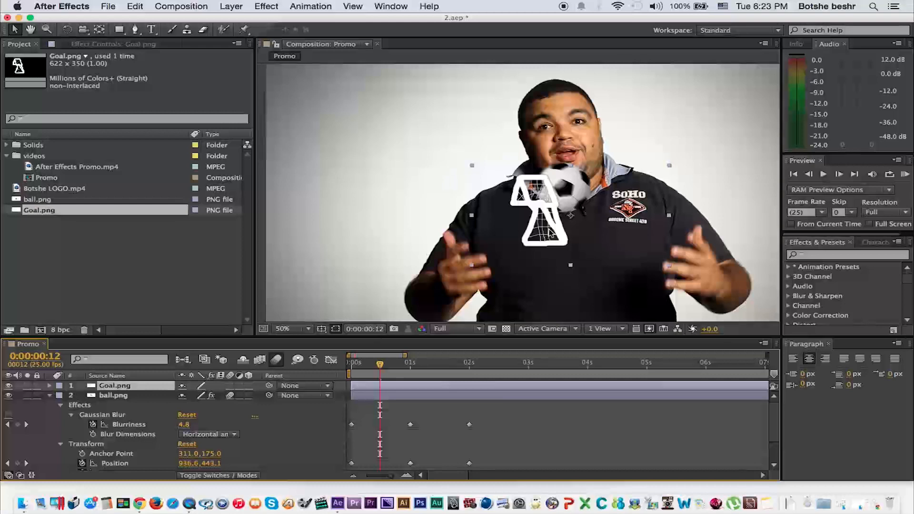
{"action": "left_click_drag", "start_coordinate": [543, 236], "coordinate": [449, 203]}
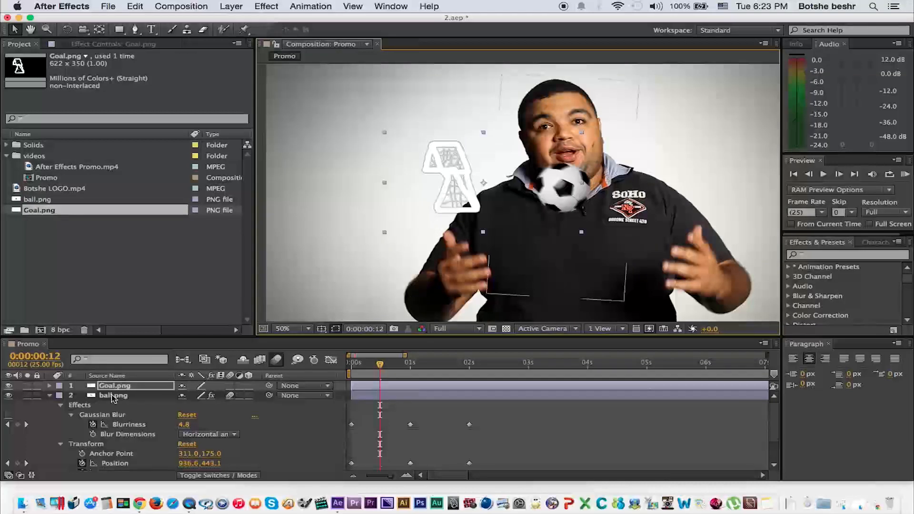
{"action": "key", "text": "s"}
{"action": "left_click_drag", "start_coordinate": [195, 396], "coordinate": [236, 389]}
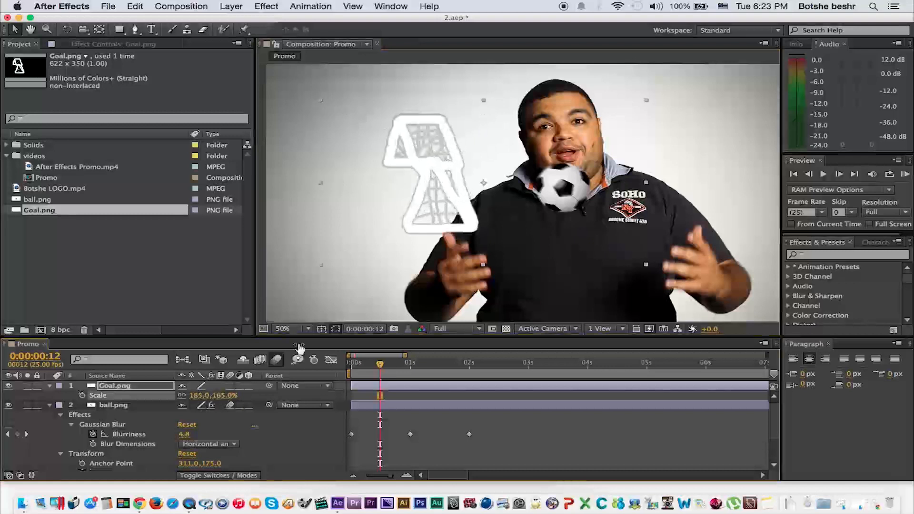
{"action": "left_click_drag", "start_coordinate": [408, 221], "coordinate": [373, 234]}
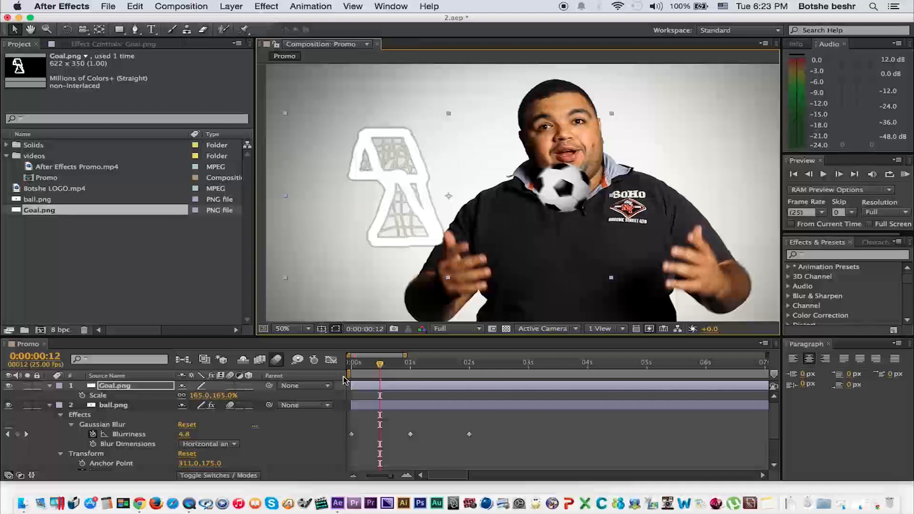
Step: Mirror the Goal.png layer horizontally by unlinking its scale proportions and setting the horizontal scale to -165%
{"action": "left_click", "coordinate": [49, 385]}
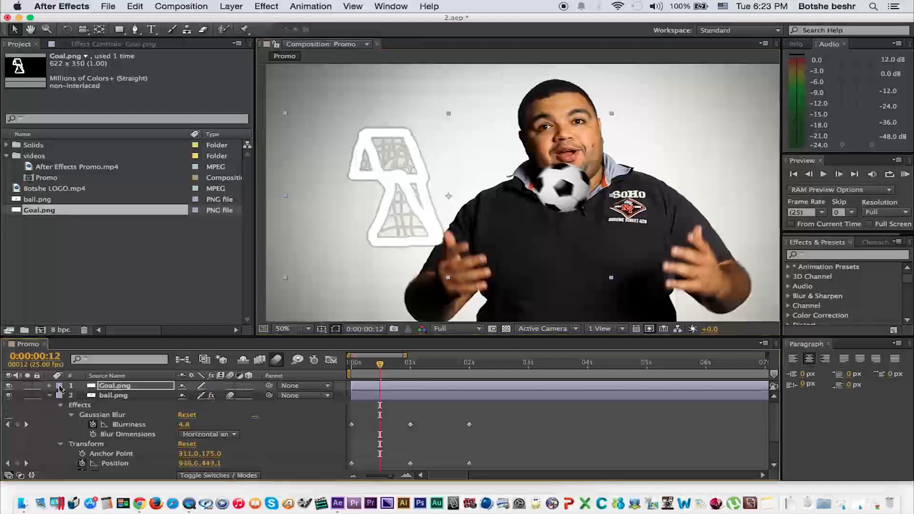
{"action": "left_click", "coordinate": [115, 388]}
{"action": "left_click", "coordinate": [50, 386]}
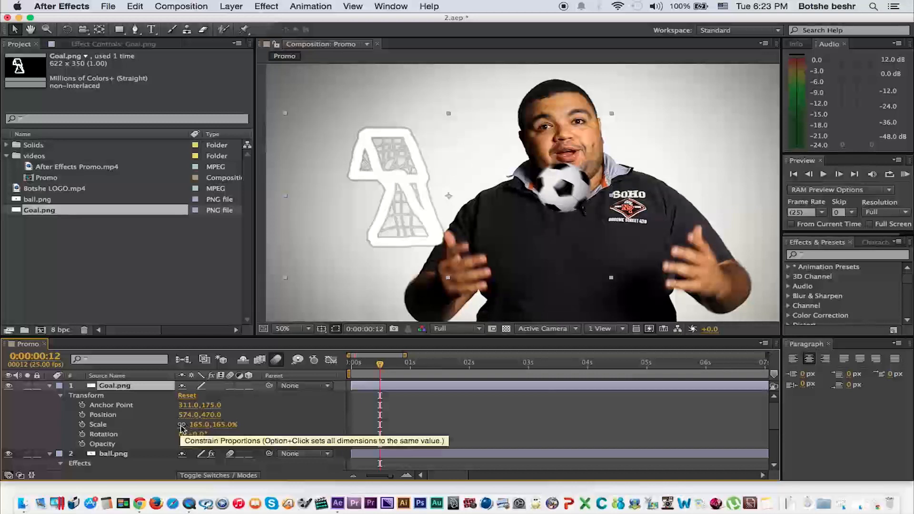
{"action": "left_click", "coordinate": [198, 424]}
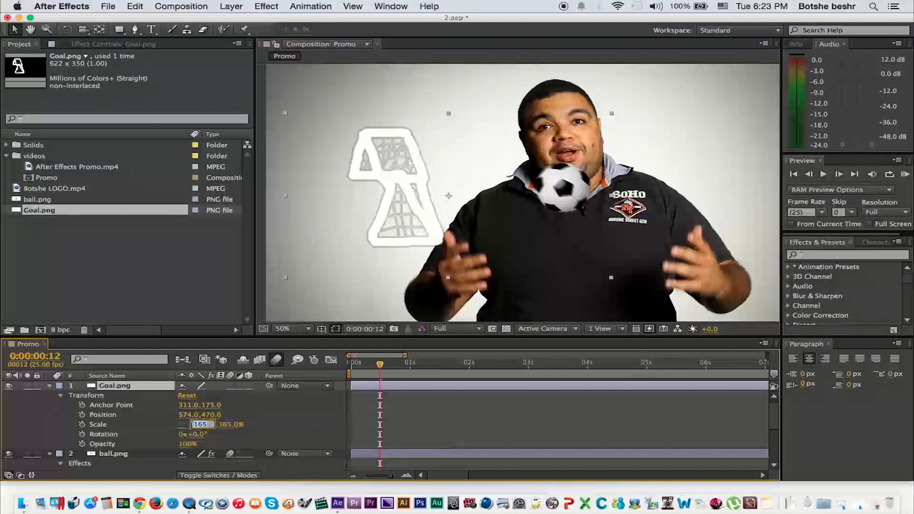
{"action": "left_click", "coordinate": [193, 425]}
{"action": "type", "text": "-"}
{"action": "left_click", "coordinate": [286, 427]}
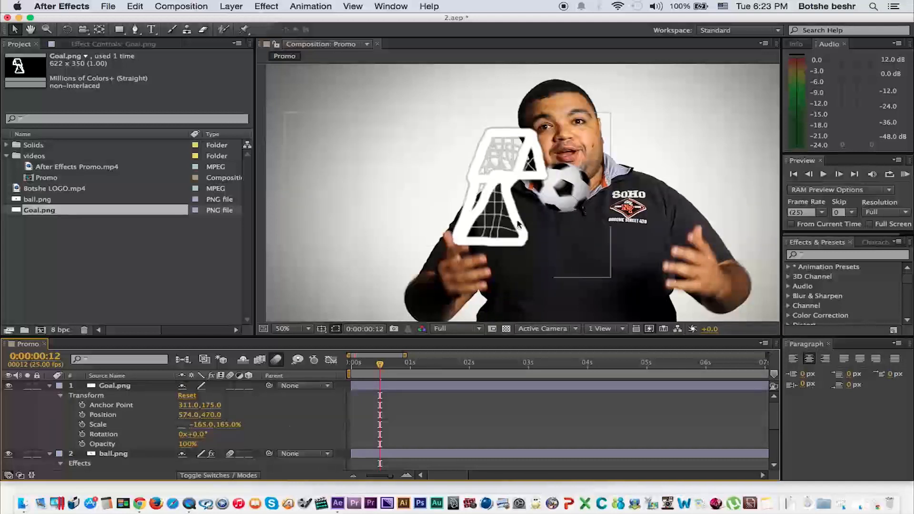
Step: Try moving the mirrored goal to position 232, 460 beside the presenter, and undo that move
{"action": "left_click_drag", "start_coordinate": [516, 223], "coordinate": [403, 226]}
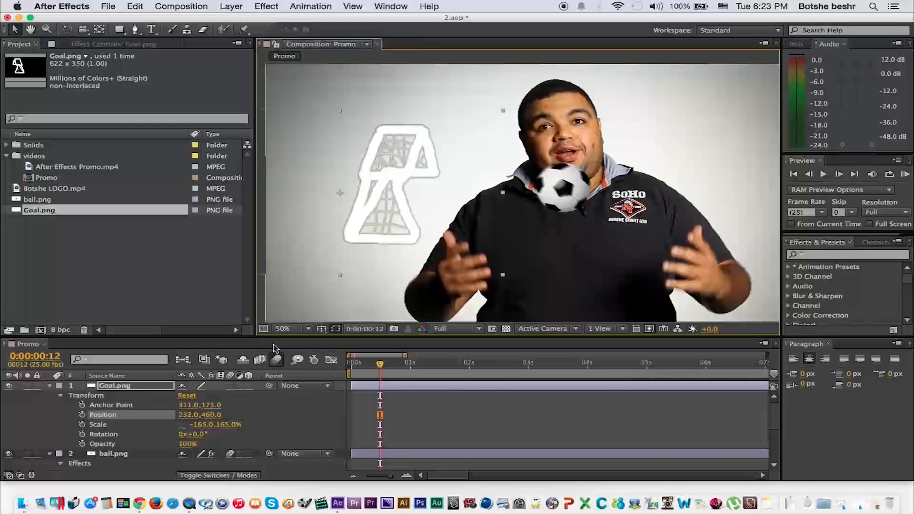
{"action": "key", "text": "super+z"}
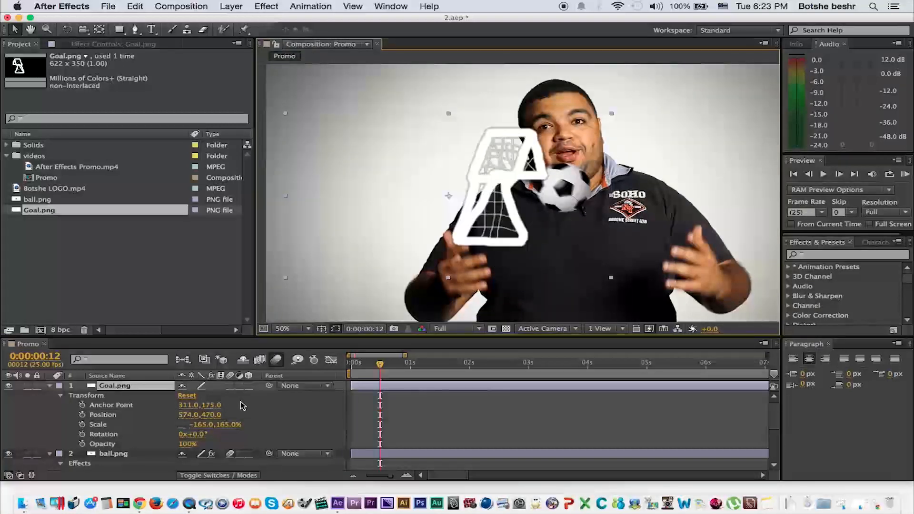
Step: Undo the goal's horizontal mirroring and try flipping it upside down with unlinked proportions and a vertical scale of -165%
{"action": "key", "text": "super+z"}
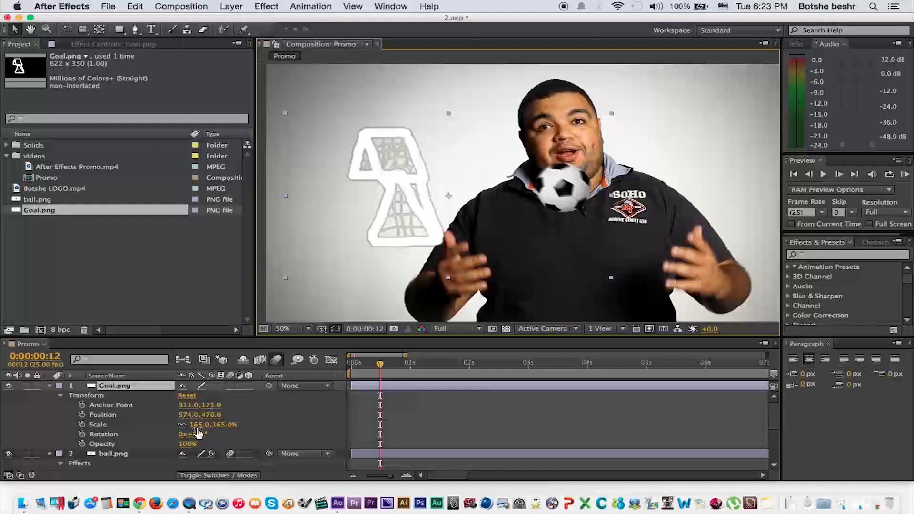
{"action": "left_click", "coordinate": [223, 424]}
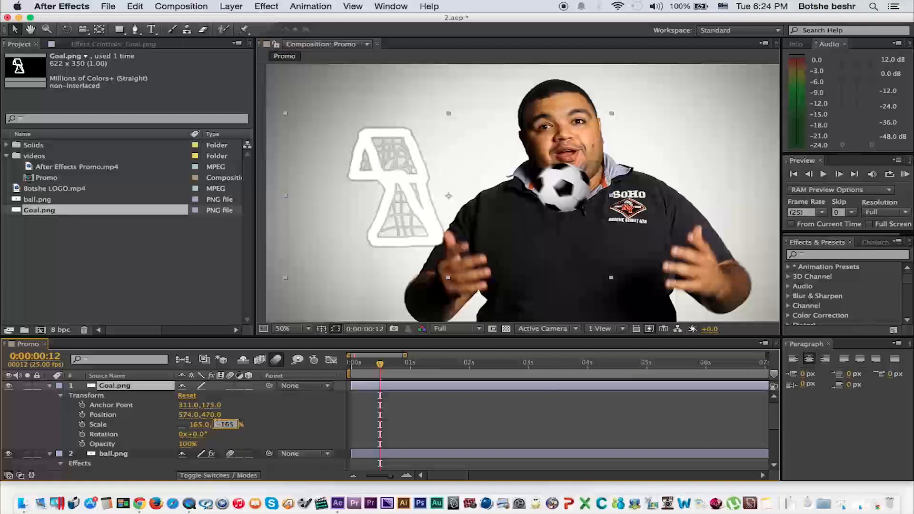
{"action": "type", "text": "-"}
{"action": "key", "text": "Return"}
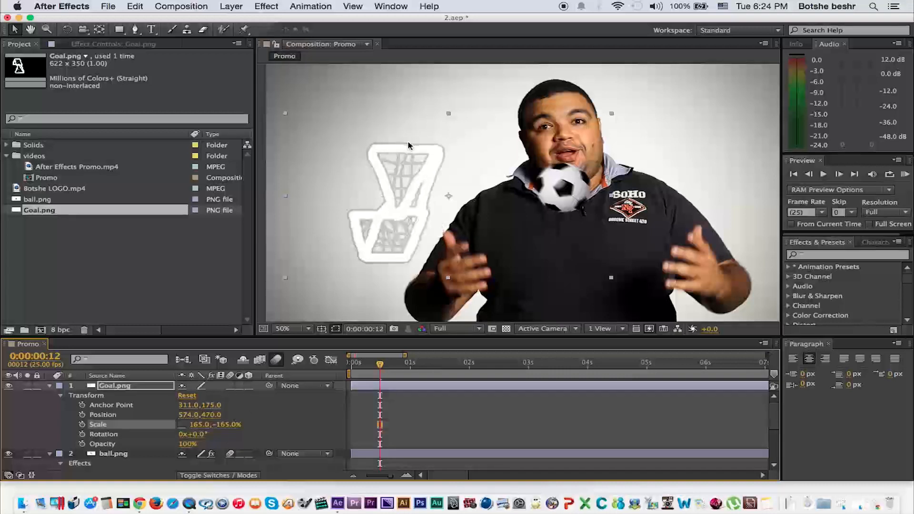
{"action": "key", "text": "super+z"}
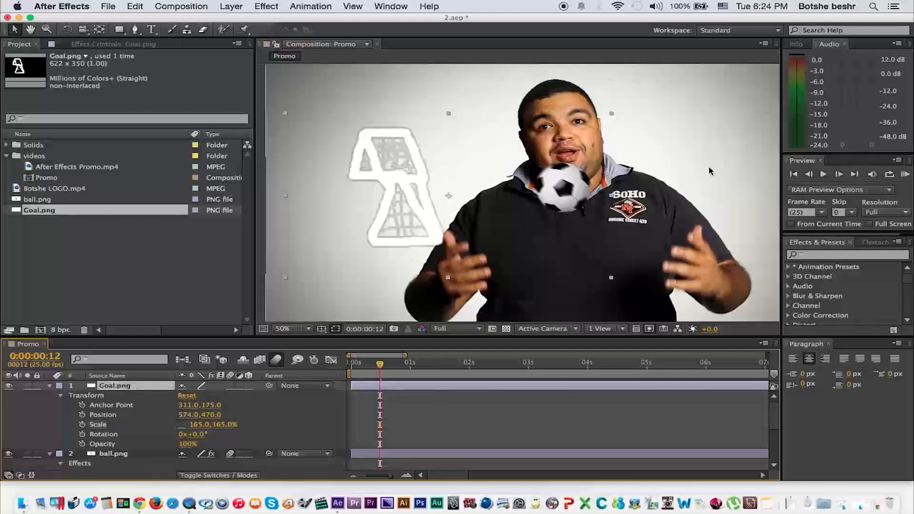
Step: Mirror the Goal.png layer with an unlinked horizontal scale of -165% and move it to position 96, 430 beside the presenter
{"action": "left_click", "coordinate": [182, 432]}
{"action": "left_click", "coordinate": [183, 424]}
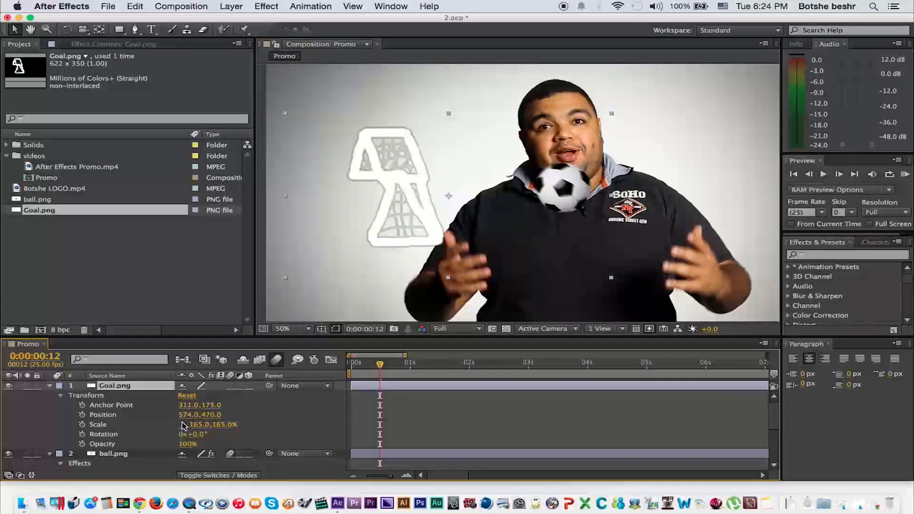
{"action": "left_click", "coordinate": [199, 425]}
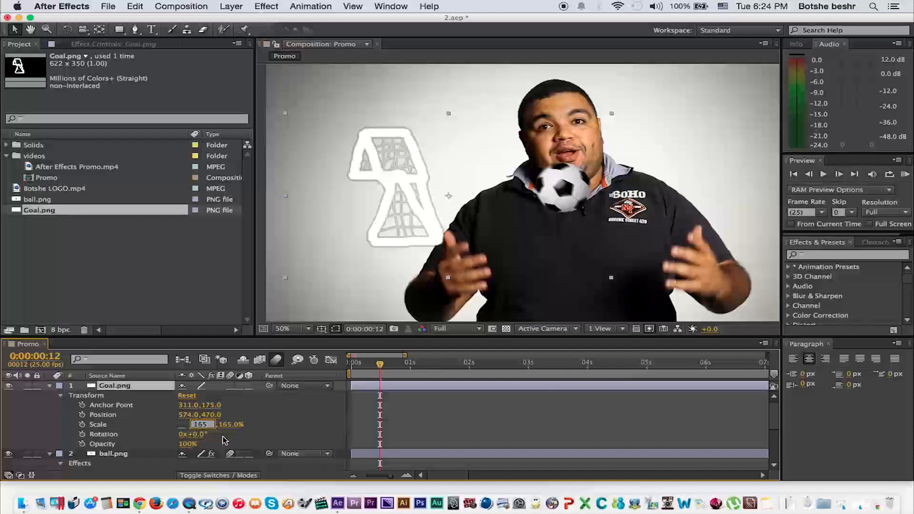
{"action": "type", "text": "-165"}
{"action": "key", "text": "Return"}
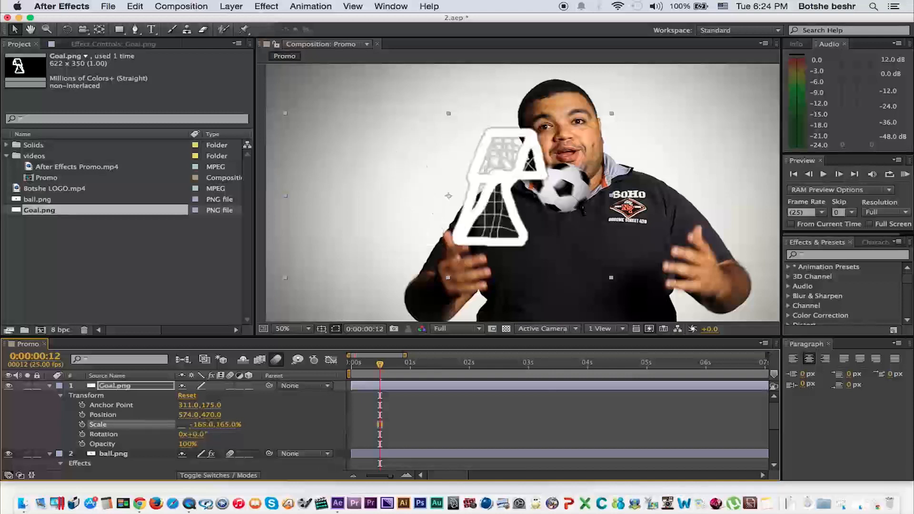
{"action": "left_click", "coordinate": [509, 218]}
{"action": "left_click_drag", "start_coordinate": [508, 218], "coordinate": [355, 205]}
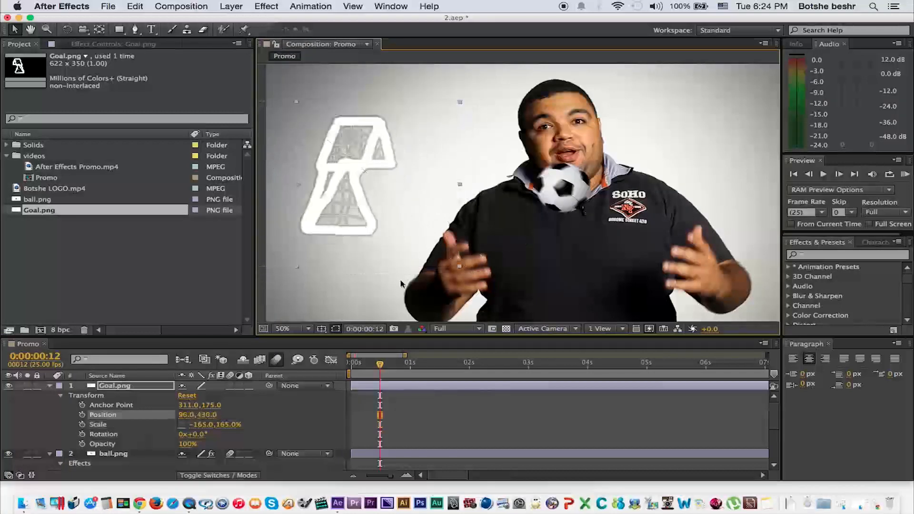
Step: Check the ball's path against the goal between 0:00:01:09 and 0:00:01:24, leaving the goal's scale as it is
{"action": "left_click", "coordinate": [432, 363]}
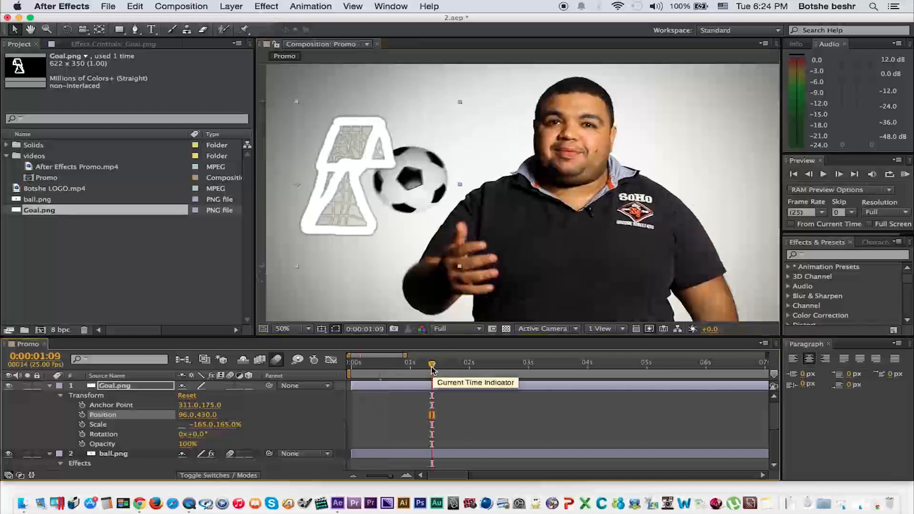
{"action": "left_click", "coordinate": [450, 362]}
{"action": "left_click", "coordinate": [458, 362]}
{"action": "left_click", "coordinate": [467, 362]}
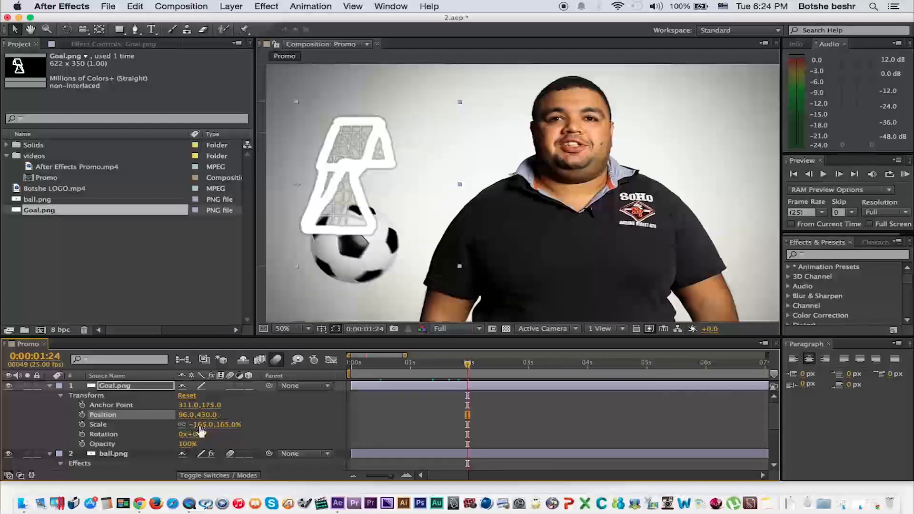
{"action": "left_click_drag", "start_coordinate": [200, 425], "coordinate": [196, 425]}
{"action": "key", "text": "super+z"}
Step: Review the ball.png layer's keyframed scale, position and rotation in the timeline
{"action": "left_click", "coordinate": [139, 389]}
{"action": "left_click", "coordinate": [125, 453]}
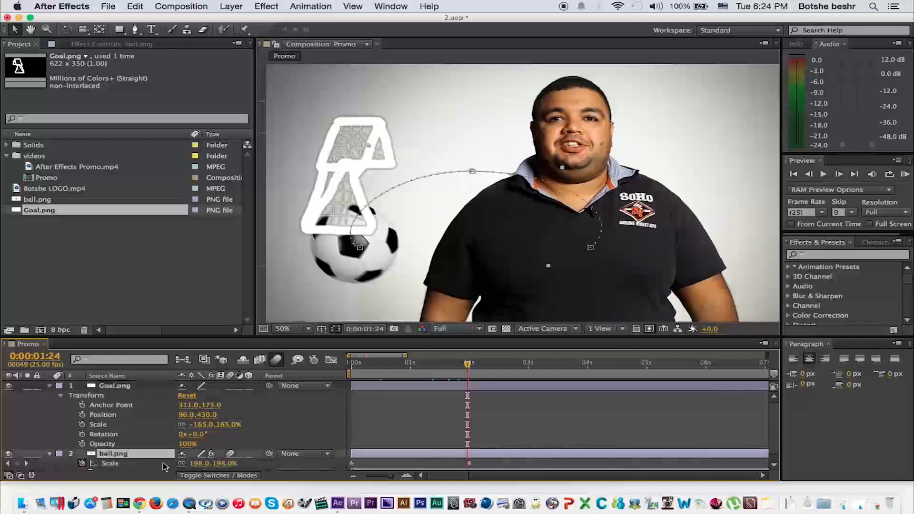
{"action": "key", "text": "s"}
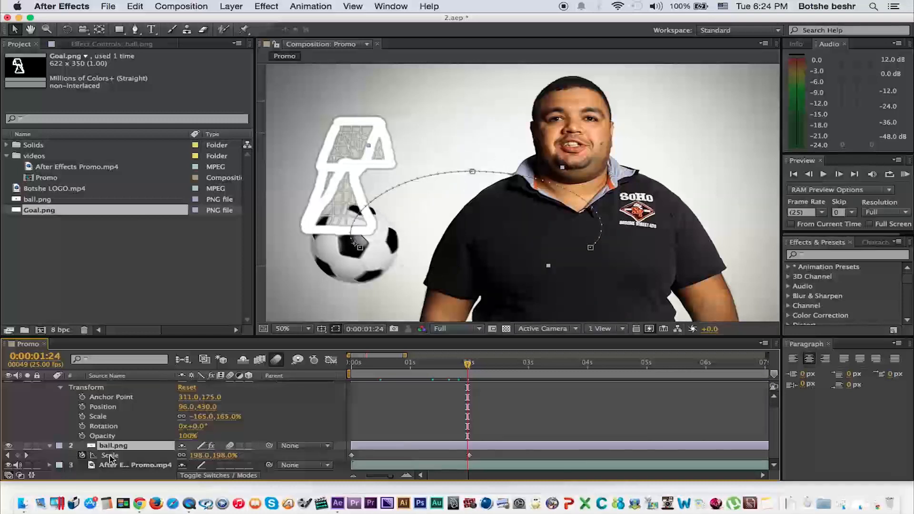
{"action": "double_click", "coordinate": [50, 446]}
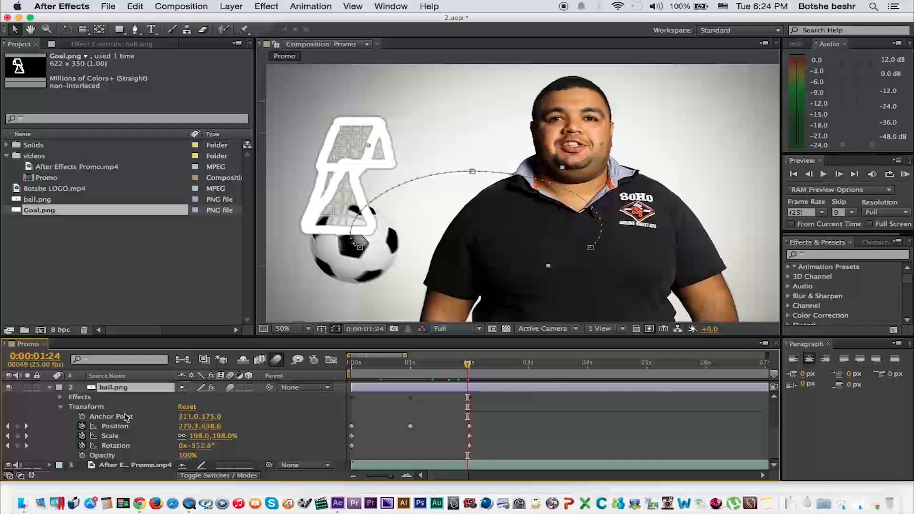
{"action": "key", "text": "s"}
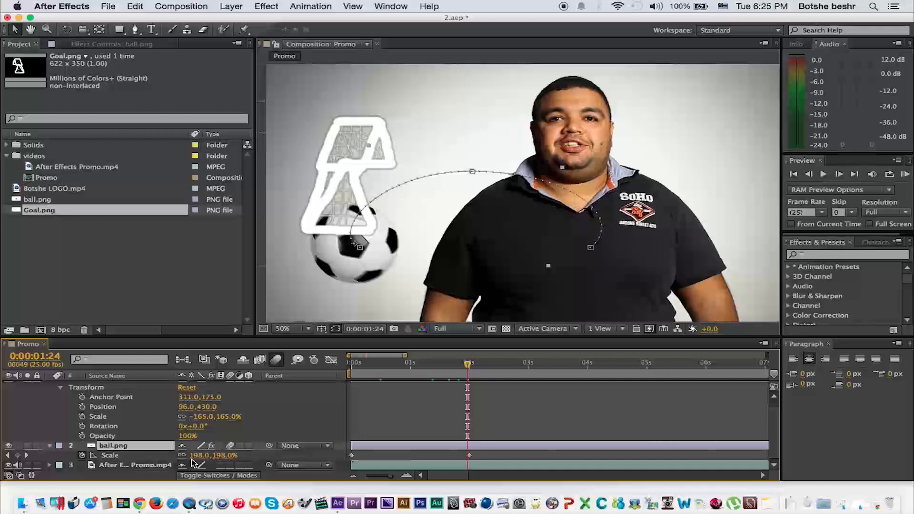
{"action": "key", "text": "p"}
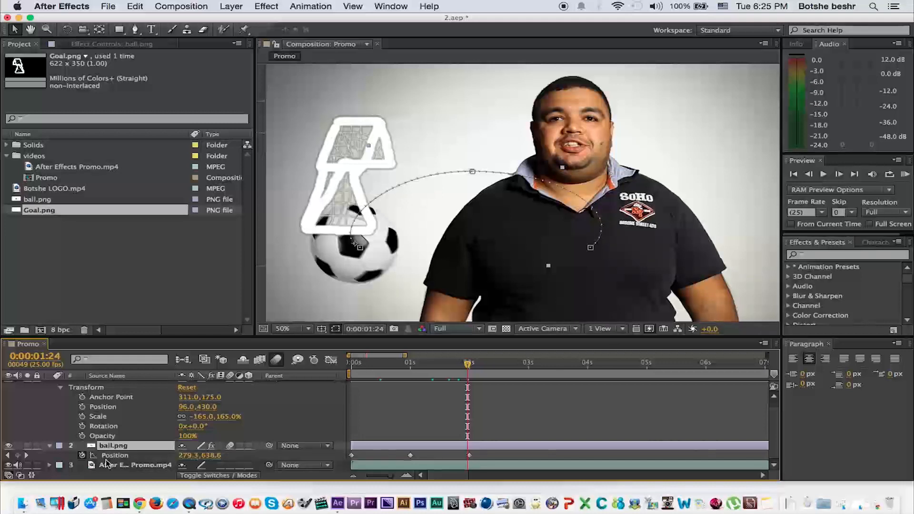
{"action": "key", "text": "r"}
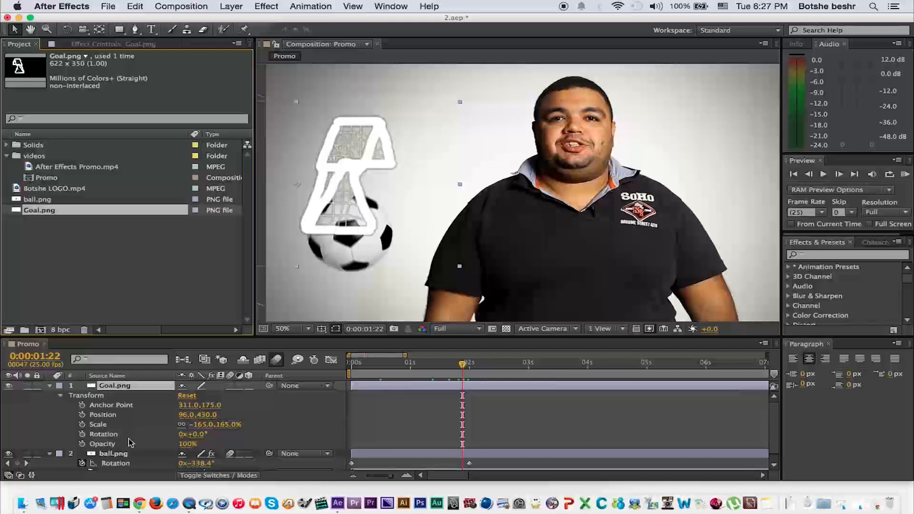
Step: Hide the After Effects Promo.mp4 video layer
{"action": "scroll", "coordinate": [128, 443], "scroll_direction": "down", "scroll_amount": 1}
{"action": "left_click", "coordinate": [9, 464]}
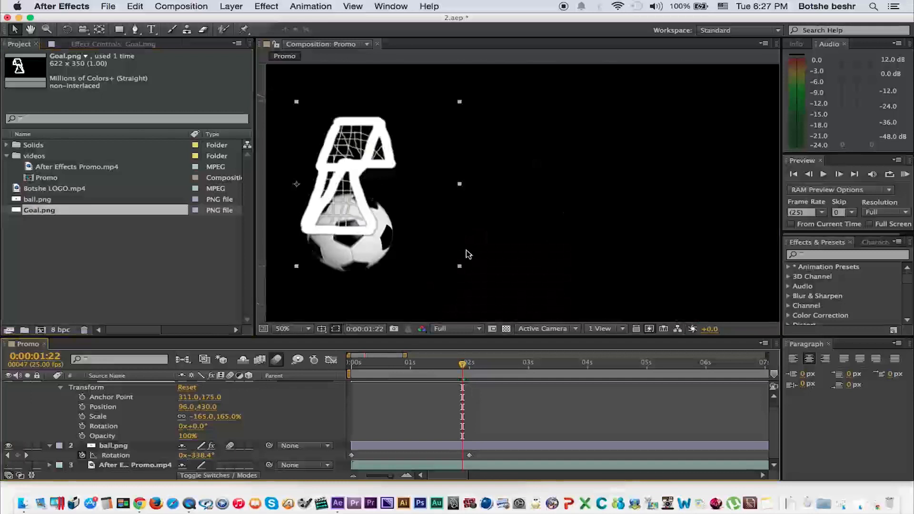
Step: Create a deep green solid layer (RGB 3, 99, 23) at the composition size of 1920 × 1080 px
{"action": "left_click", "coordinate": [227, 6]}
{"action": "mouse_move", "coordinate": [285, 19]}
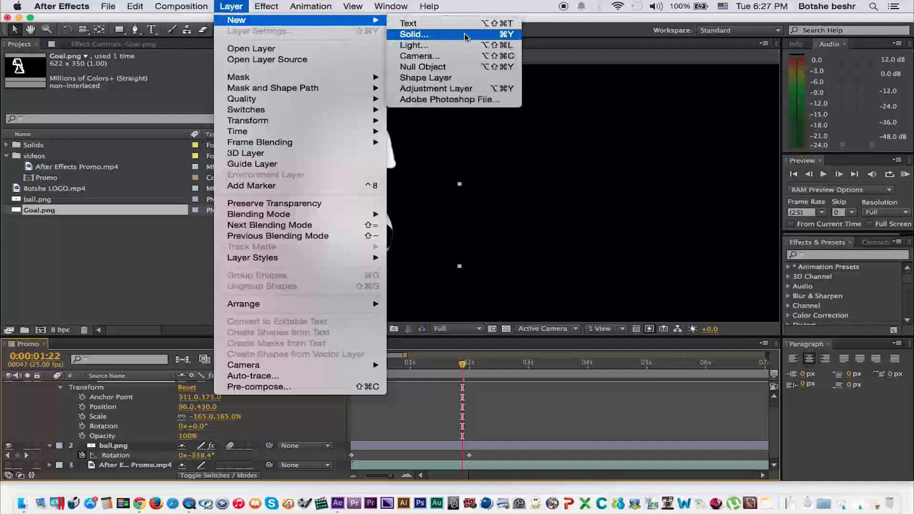
{"action": "left_click", "coordinate": [414, 34]}
{"action": "left_click", "coordinate": [138, 256]}
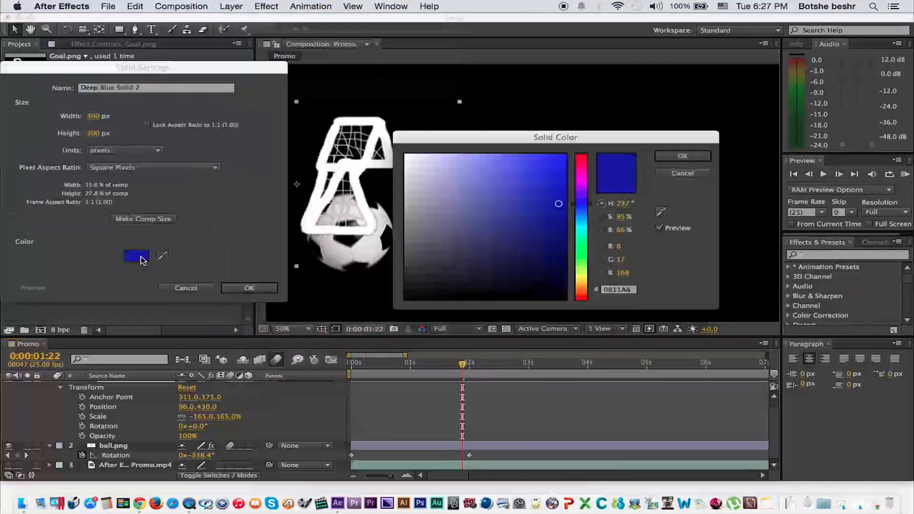
{"action": "left_click", "coordinate": [583, 247]}
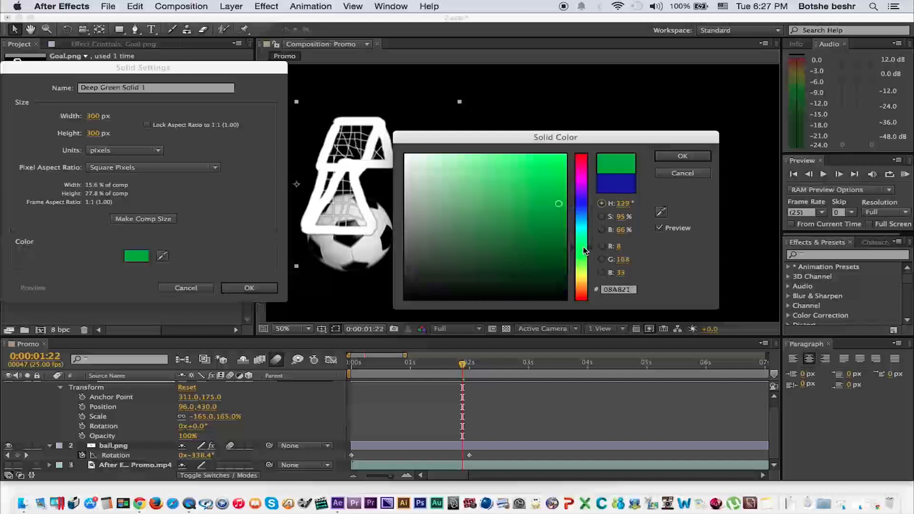
{"action": "left_click", "coordinate": [556, 222]}
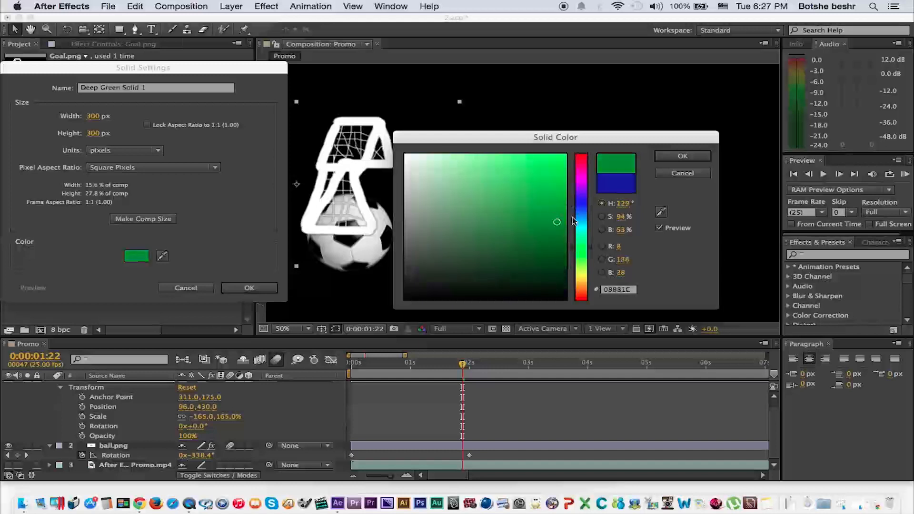
{"action": "mouse_move", "coordinate": [580, 229]}
{"action": "left_mouse_down"}
{"action": "mouse_move", "coordinate": [586, 178]}
{"action": "mouse_move", "coordinate": [587, 246]}
{"action": "mouse_move", "coordinate": [562, 243]}
{"action": "left_mouse_up"}
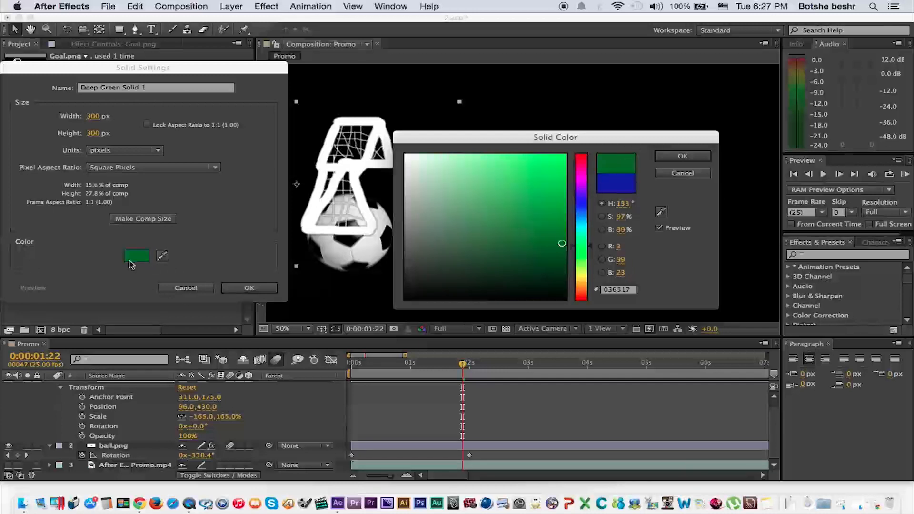
{"action": "left_click", "coordinate": [663, 157]}
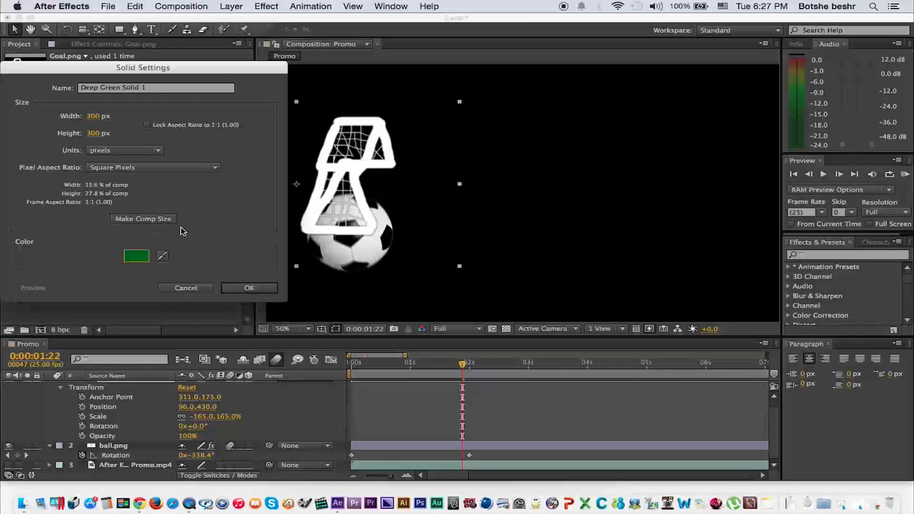
{"action": "left_click", "coordinate": [142, 220]}
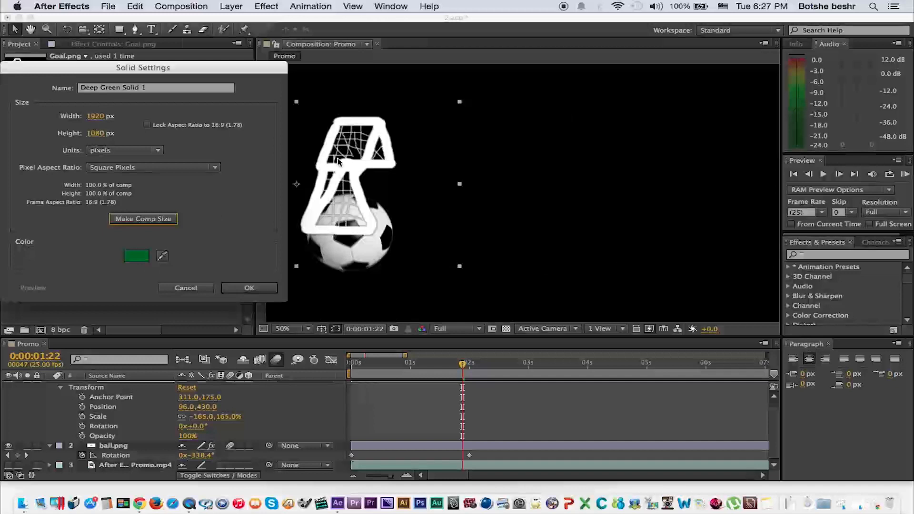
{"action": "left_click", "coordinate": [252, 288]}
Step: Collapse the Goal.png and ball.png layers and move the green solid directly below ball.png in the layer order
{"action": "scroll", "coordinate": [451, 254], "scroll_direction": "down", "scroll_amount": 3}
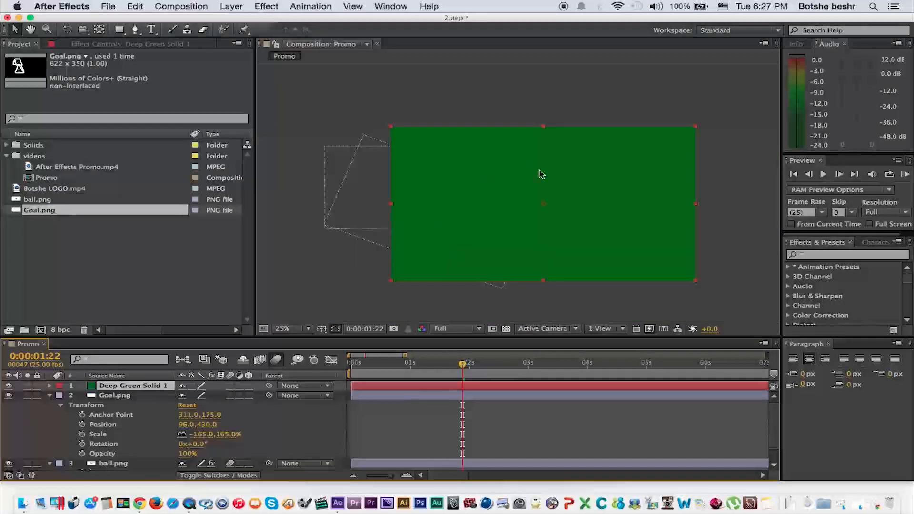
{"action": "left_click", "coordinate": [49, 395]}
{"action": "left_click", "coordinate": [50, 405]}
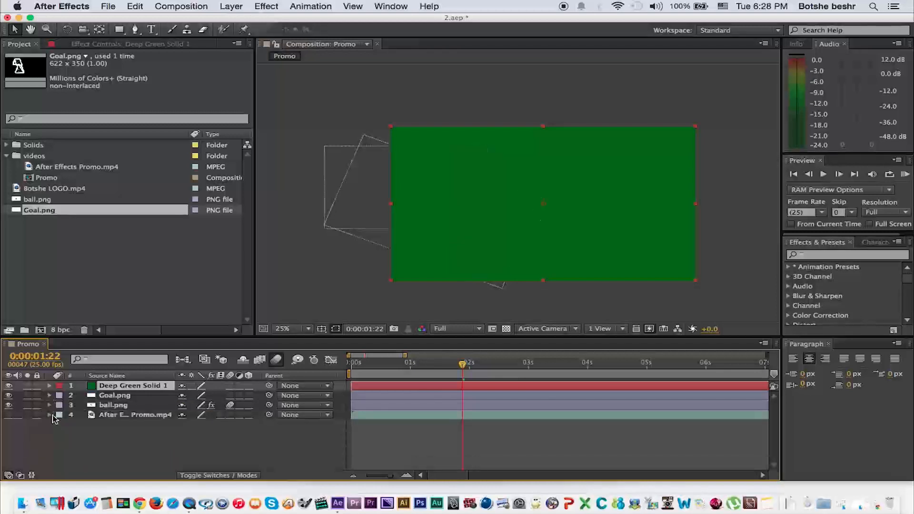
{"action": "left_click", "coordinate": [117, 405]}
{"action": "left_click", "coordinate": [118, 396]}
{"action": "left_click", "coordinate": [116, 386]}
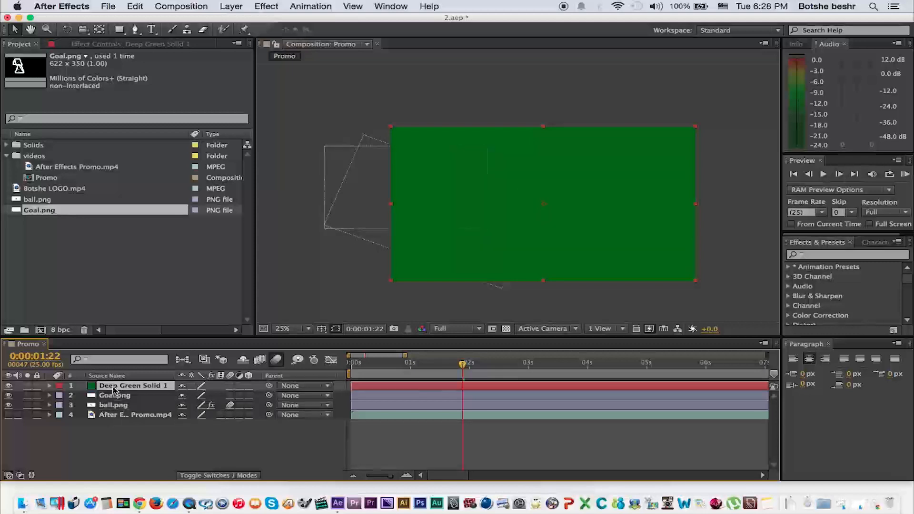
{"action": "left_click_drag", "start_coordinate": [114, 389], "coordinate": [118, 410]}
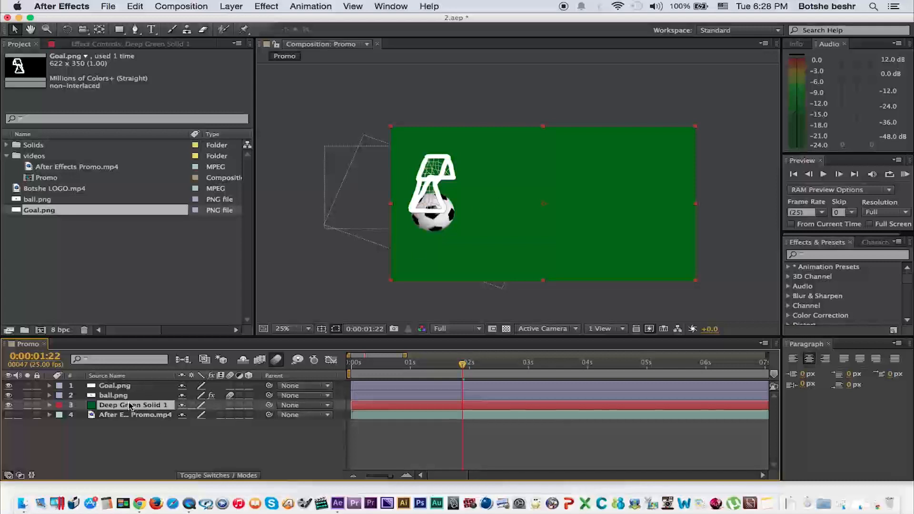
Step: Check what each layer contributes by briefly hiding and reshowing ball.png, the green solid and Goal.png
{"action": "left_click", "coordinate": [113, 395]}
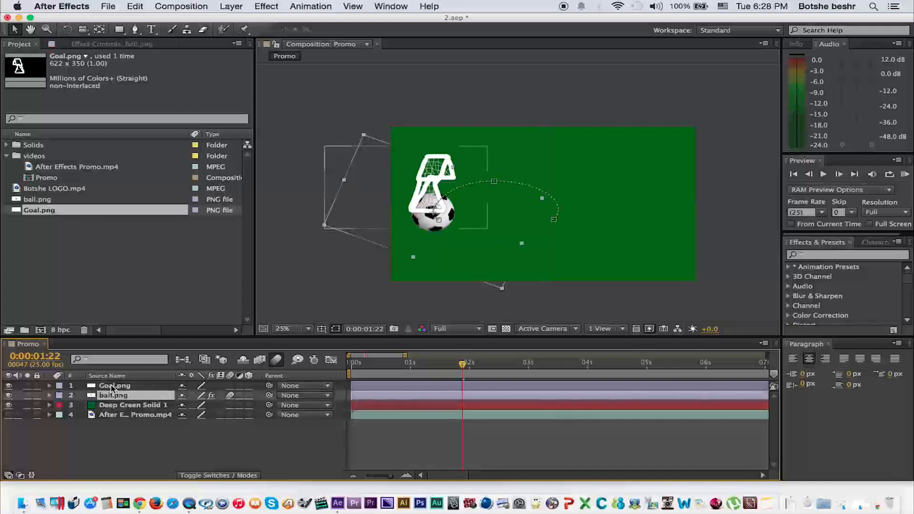
{"action": "left_click", "coordinate": [111, 387]}
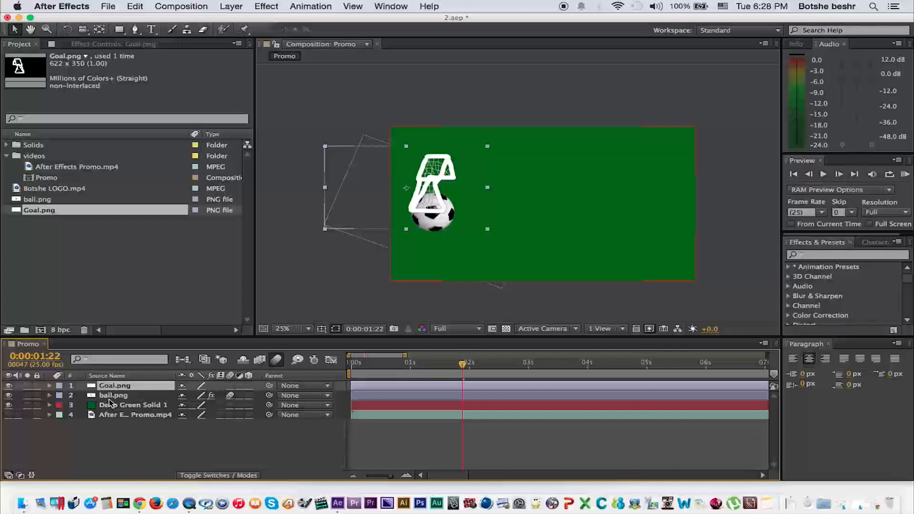
{"action": "left_click", "coordinate": [9, 395]}
{"action": "left_click", "coordinate": [9, 395]}
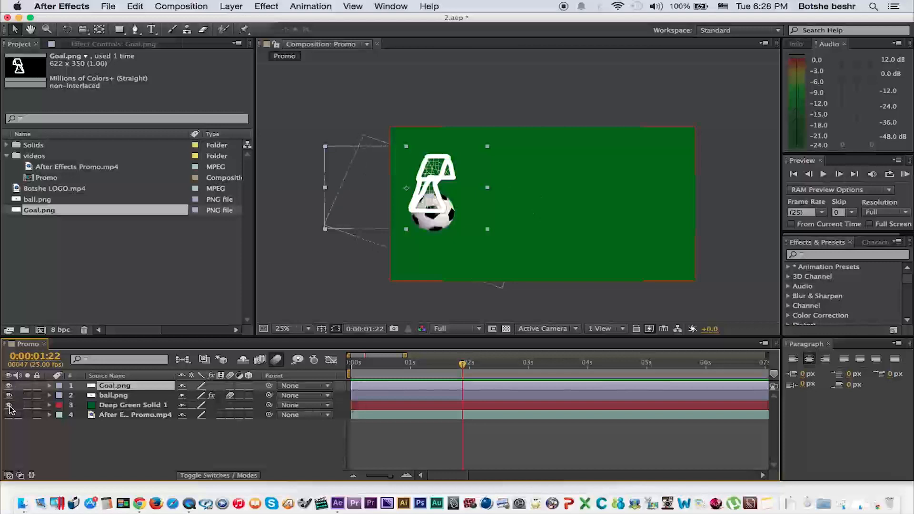
{"action": "left_click", "coordinate": [10, 405]}
{"action": "left_click", "coordinate": [9, 405]}
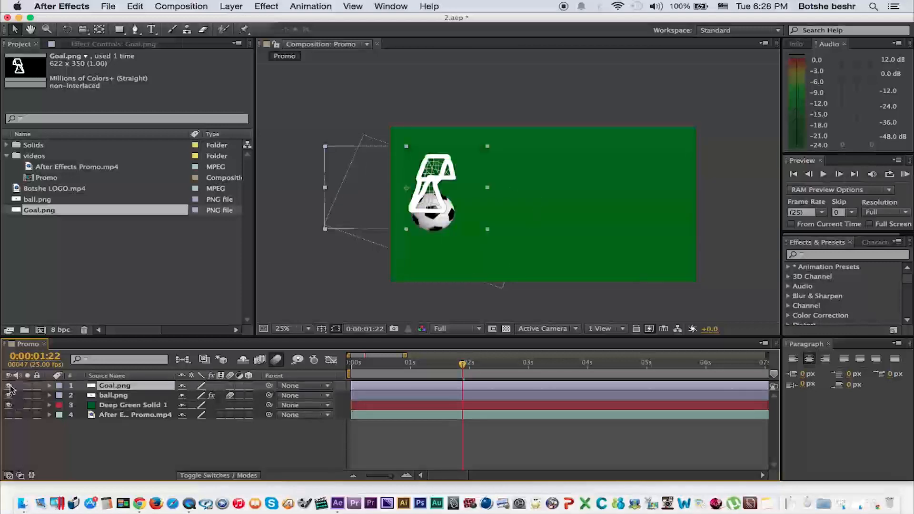
{"action": "left_click", "coordinate": [9, 386]}
{"action": "left_click", "coordinate": [9, 386]}
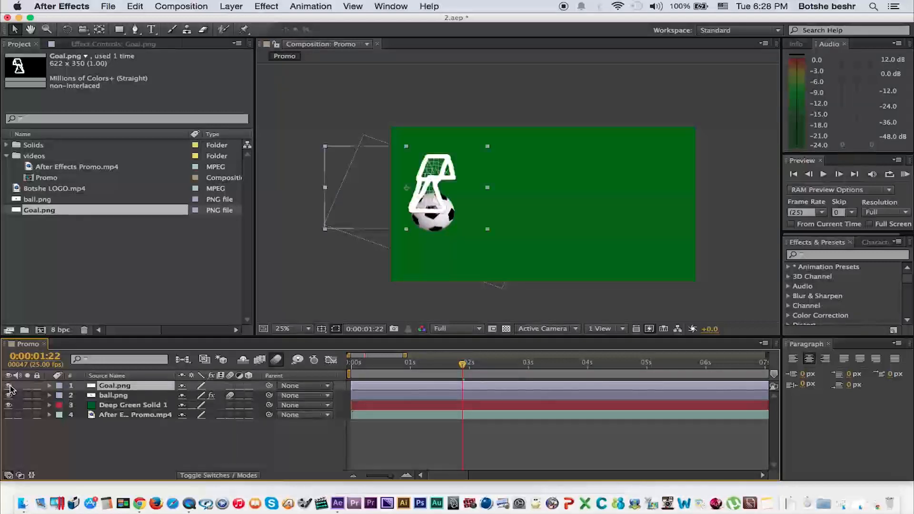
Step: Scrub through the ball's flight over the green background from 0:00:00:05 to 0:00:02:00
{"action": "left_click_drag", "start_coordinate": [463, 365], "coordinate": [363, 368]}
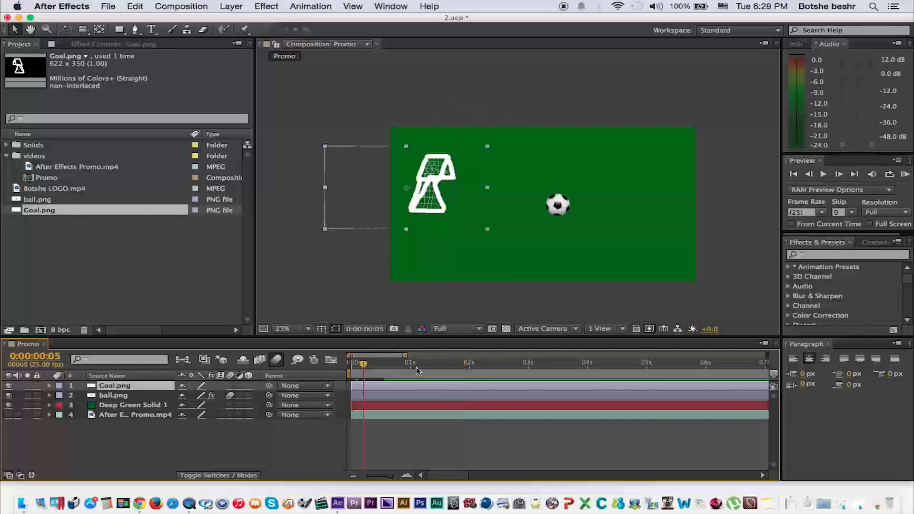
{"action": "left_click", "coordinate": [469, 365]}
{"action": "mouse_move", "coordinate": [469, 365]}
{"action": "left_mouse_down"}
{"action": "mouse_move", "coordinate": [453, 364]}
{"action": "mouse_move", "coordinate": [473, 371]}
{"action": "left_mouse_up"}
{"action": "left_click", "coordinate": [467, 365]}
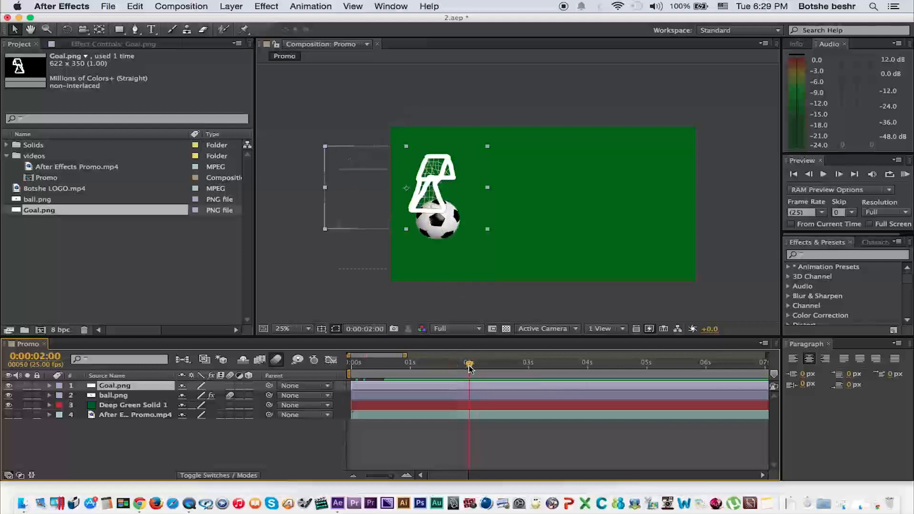
Step: Shorten the Promo composition's duration to 0:00:02:00 and preview the ball's flight in it
{"action": "left_click", "coordinate": [764, 344]}
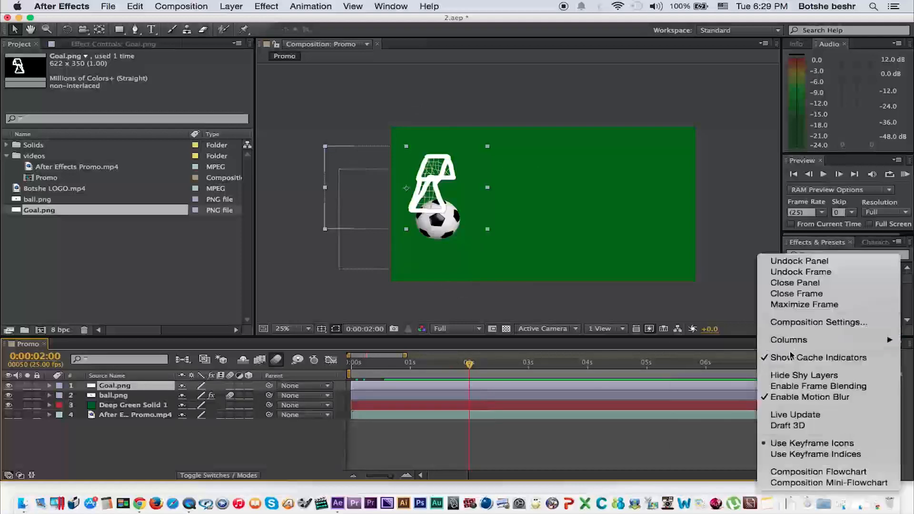
{"action": "left_click", "coordinate": [815, 323]}
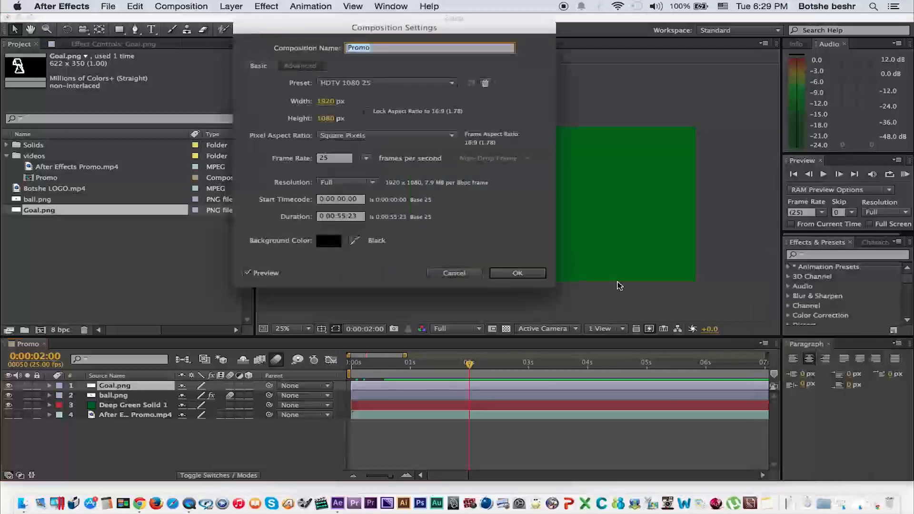
{"action": "left_click", "coordinate": [344, 216]}
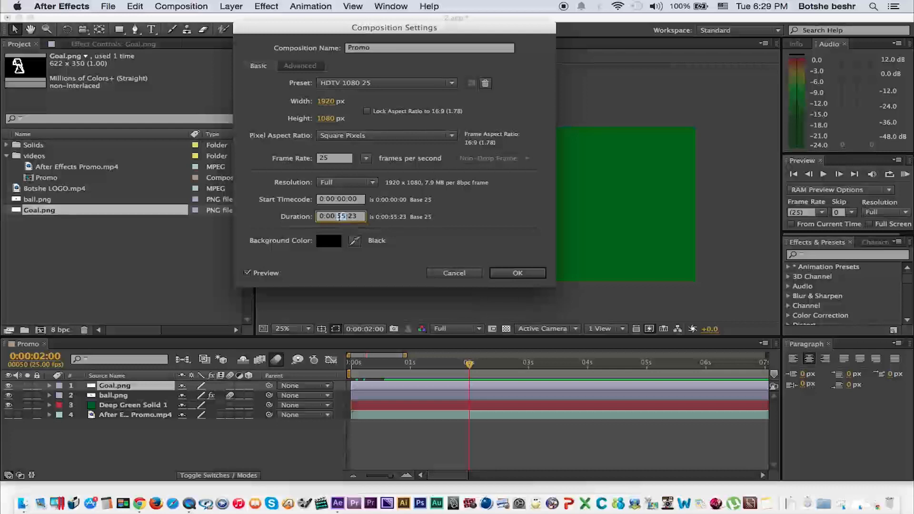
{"action": "type", "text": "2:"}
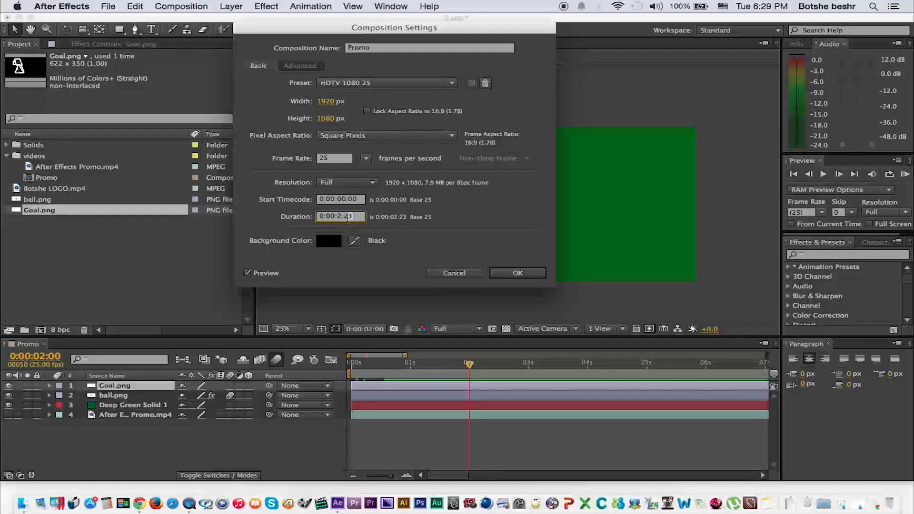
{"action": "type", "text": "00"}
{"action": "left_click", "coordinate": [521, 274]}
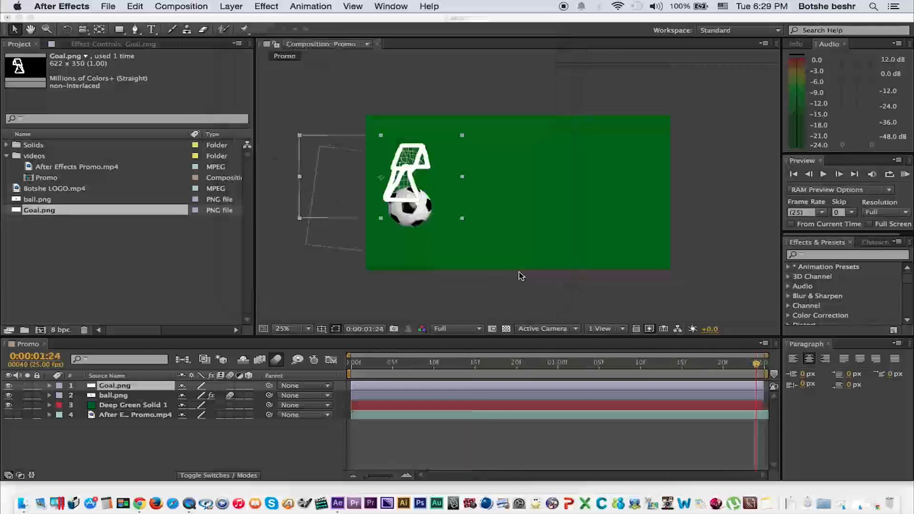
{"action": "left_click_drag", "start_coordinate": [415, 367], "coordinate": [510, 369]}
{"action": "key", "text": "space"}
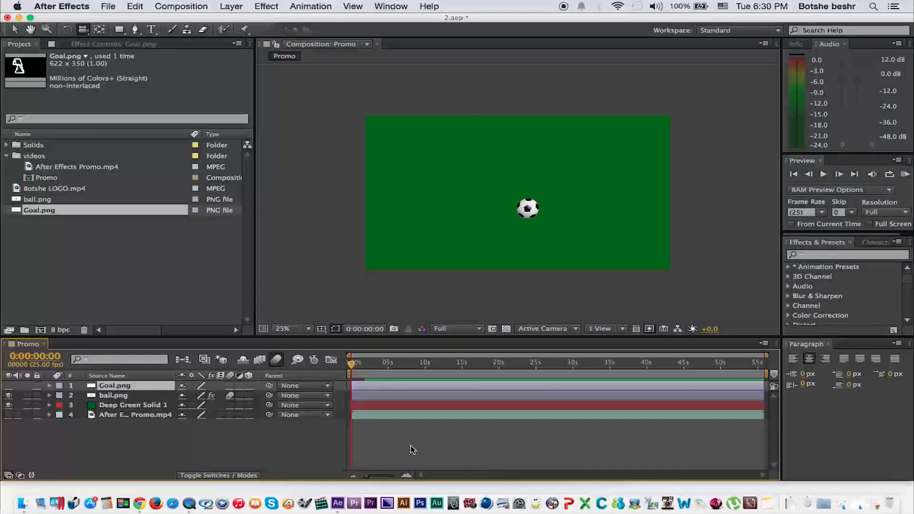
Step: Enlarge the timeline's time scale and set the work area's end at 0:00:02:00
{"action": "key", "text": "equal"}
{"action": "key", "text": "equal"}
{"action": "key", "text": "equal"}
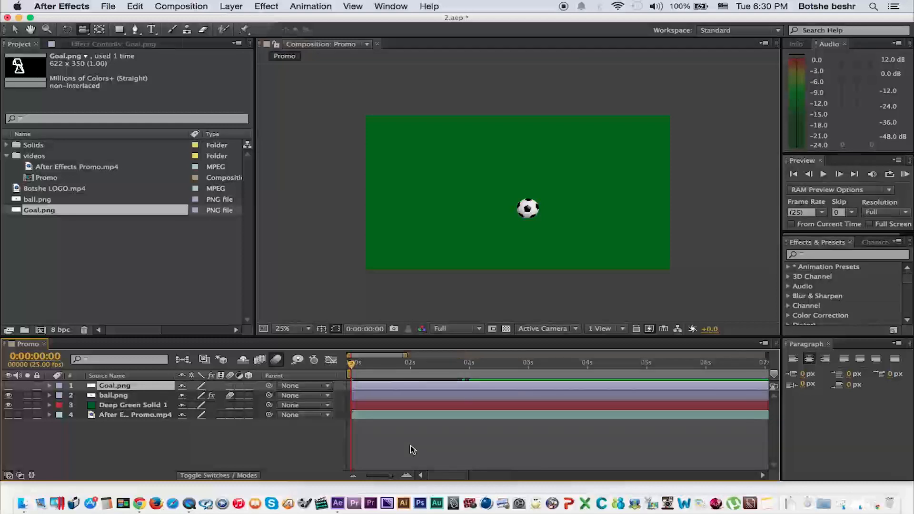
{"action": "left_click", "coordinate": [470, 364]}
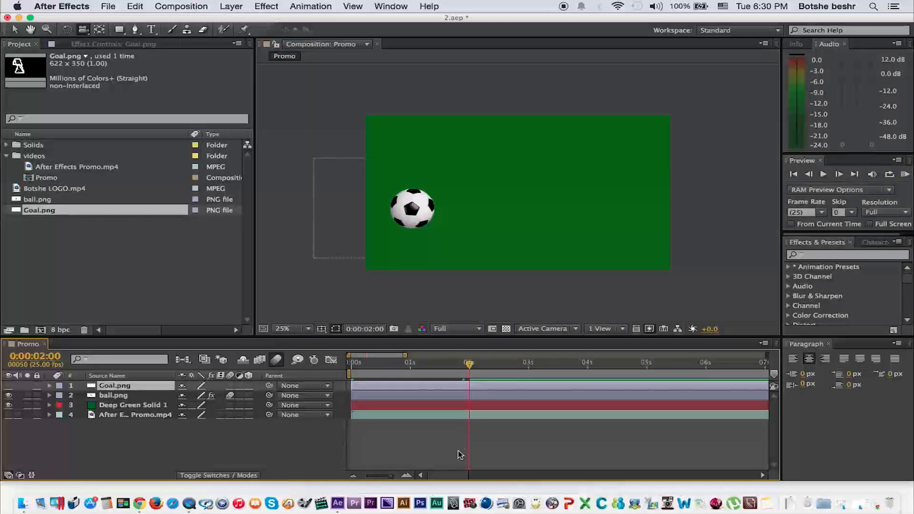
{"action": "key", "text": "n"}
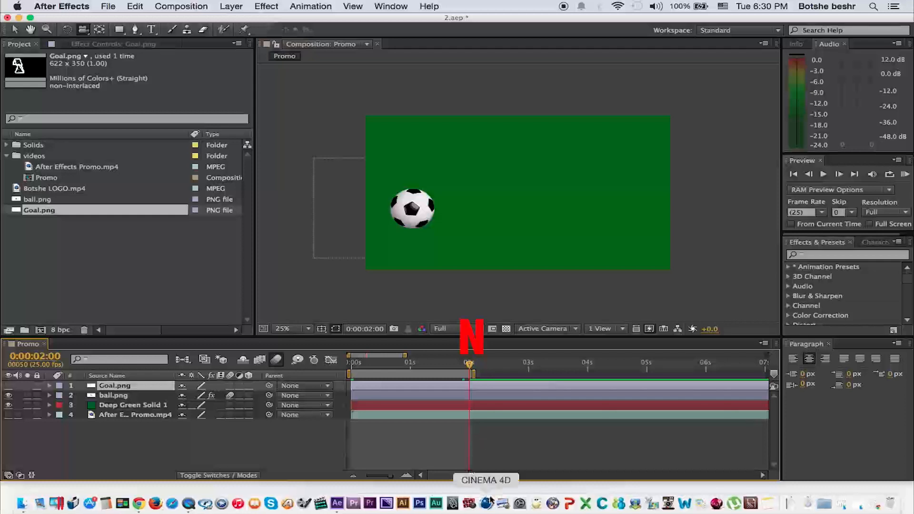
Step: Shift the work area's start, then reset it to 0:00:00:00 and set the end at 0:00:02:01
{"action": "left_click_drag", "start_coordinate": [357, 367], "coordinate": [389, 374]}
{"action": "key", "text": "b"}
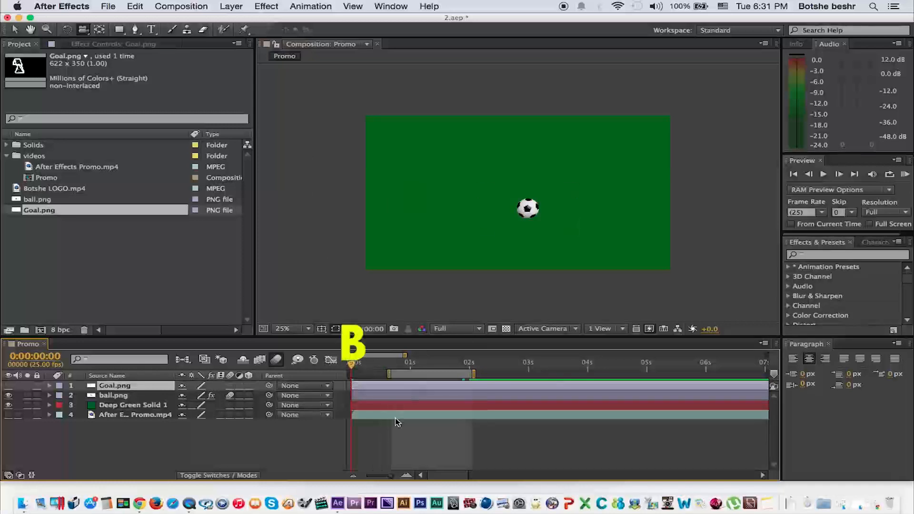
{"action": "key", "text": "b"}
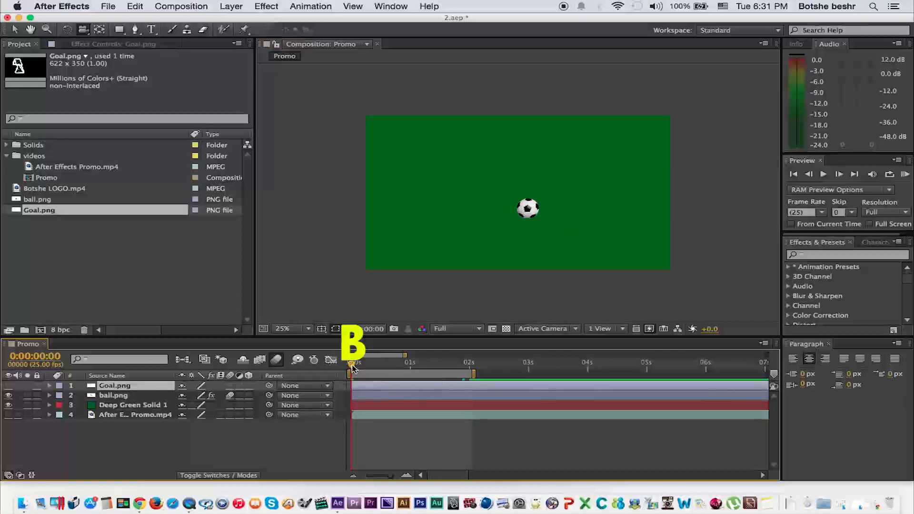
{"action": "left_click_drag", "start_coordinate": [352, 367], "coordinate": [473, 370]}
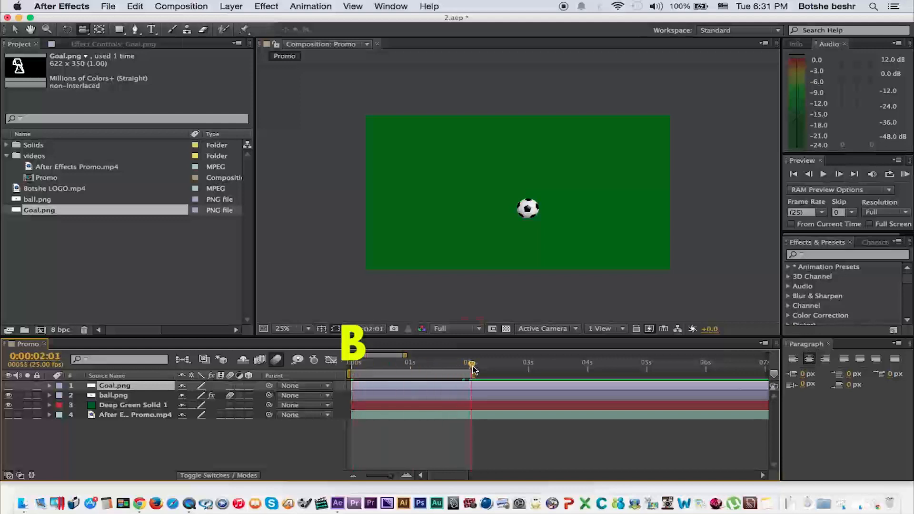
{"action": "key", "text": "n"}
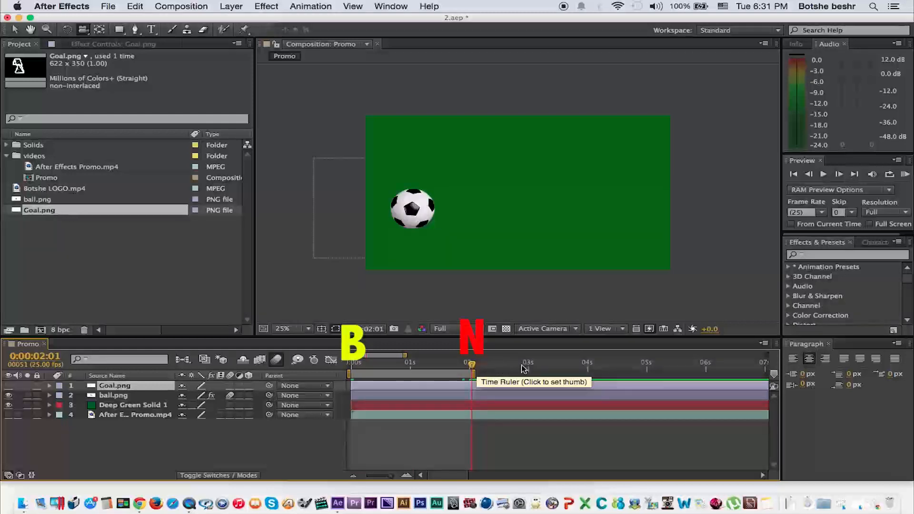
Step: Set the work area to span 0:00:03:00 to 0:00:05:00
{"action": "left_click_drag", "start_coordinate": [524, 366], "coordinate": [647, 362]}
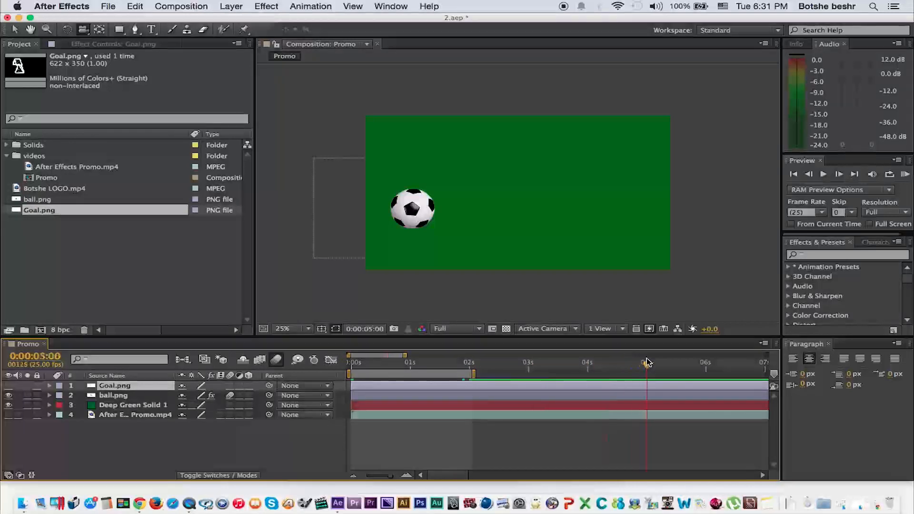
{"action": "key", "text": "n"}
{"action": "key", "text": "n"}
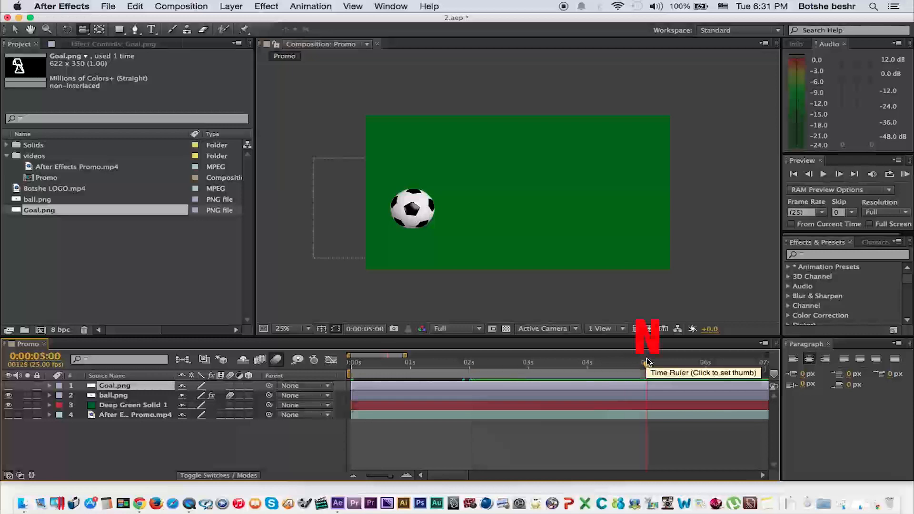
{"action": "left_click", "coordinate": [529, 363]}
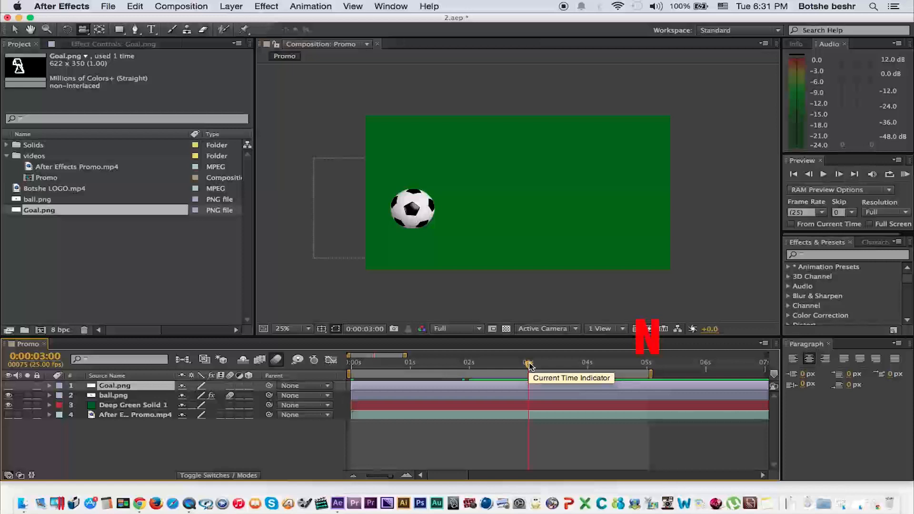
{"action": "key", "text": "b"}
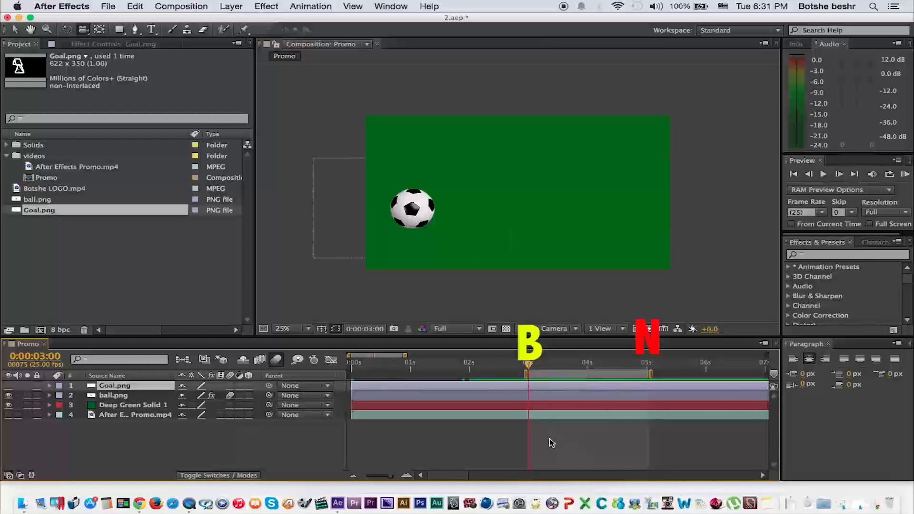
Step: Set the work area to span 0:00:02:00 to 0:00:03:05
{"action": "left_click_drag", "start_coordinate": [535, 367], "coordinate": [452, 374]}
{"action": "left_click", "coordinate": [469, 366]}
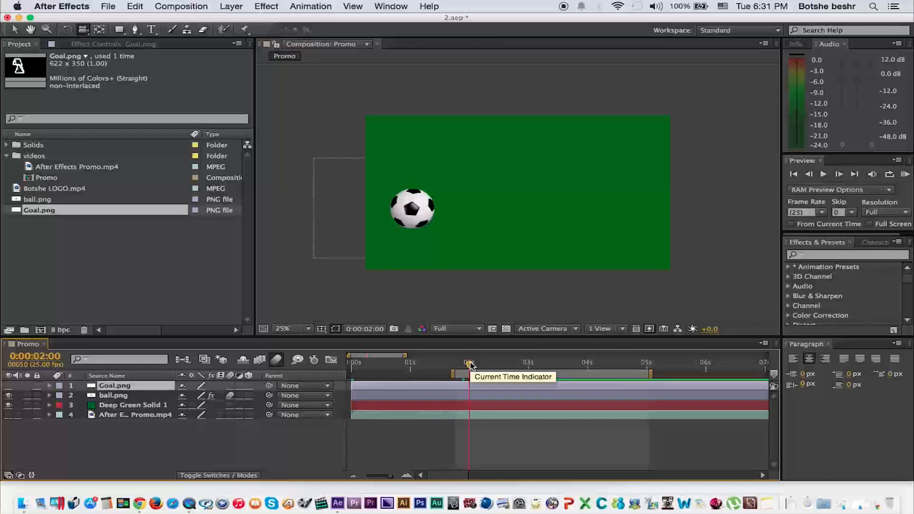
{"action": "key", "text": "b"}
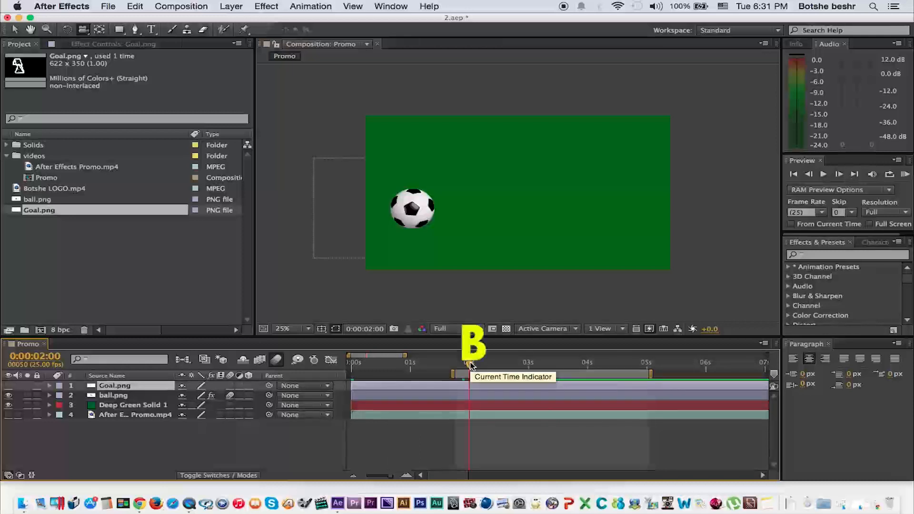
{"action": "left_click", "coordinate": [541, 365]}
{"action": "key", "text": "n"}
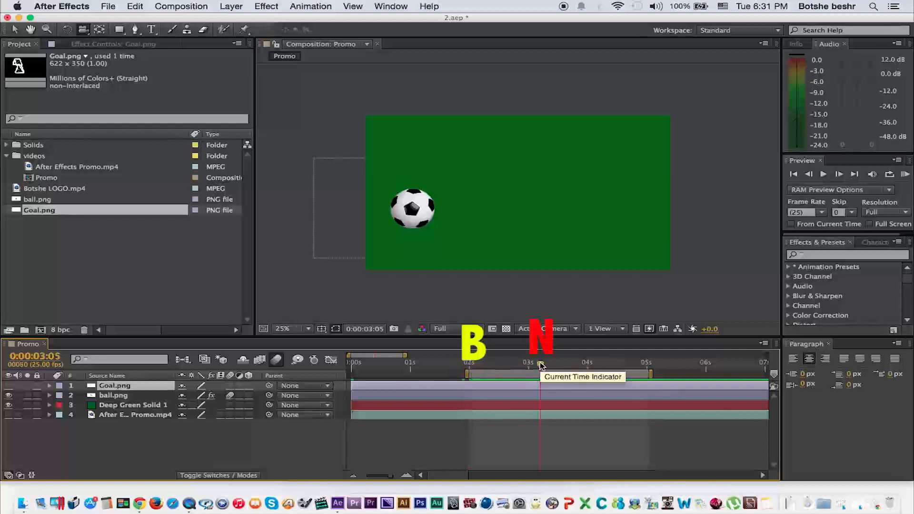
Step: Limit the work area to the ball's flight, from 0:00:00:00 to 0:00:02:00
{"action": "key", "text": "Home"}
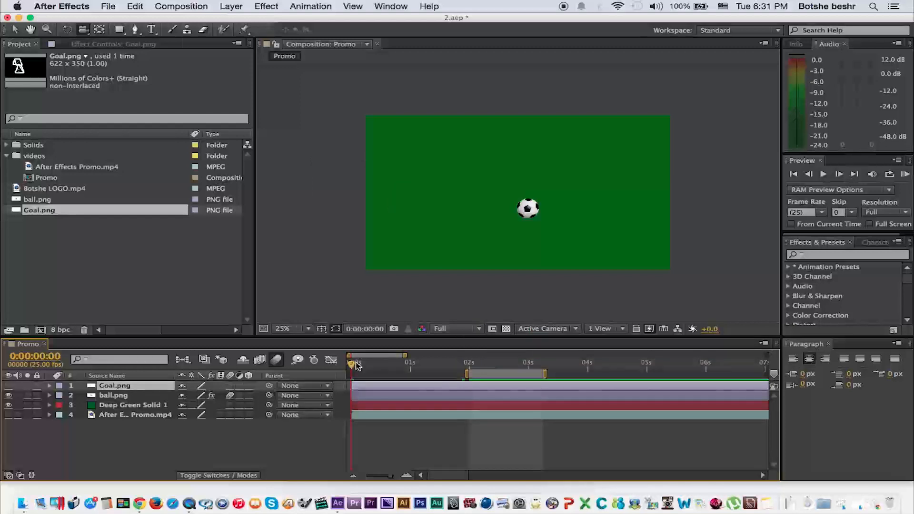
{"action": "key", "text": "b"}
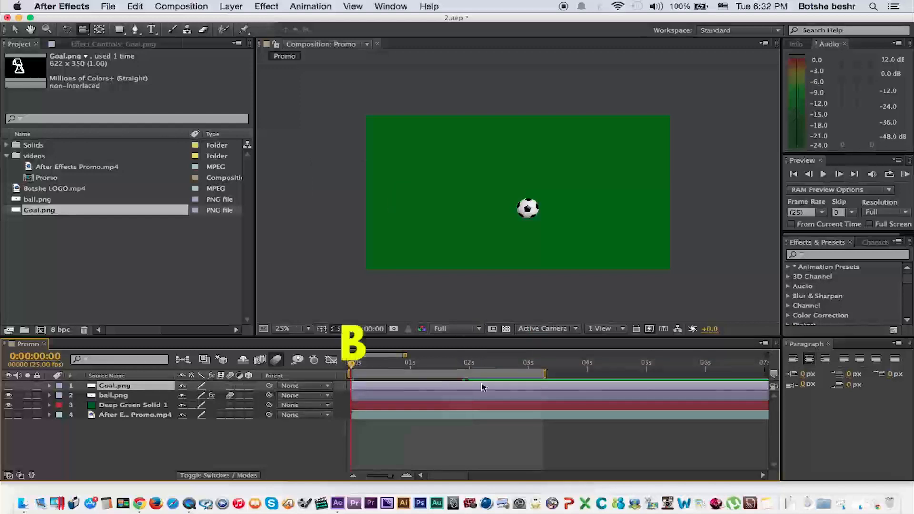
{"action": "left_click", "coordinate": [468, 364]}
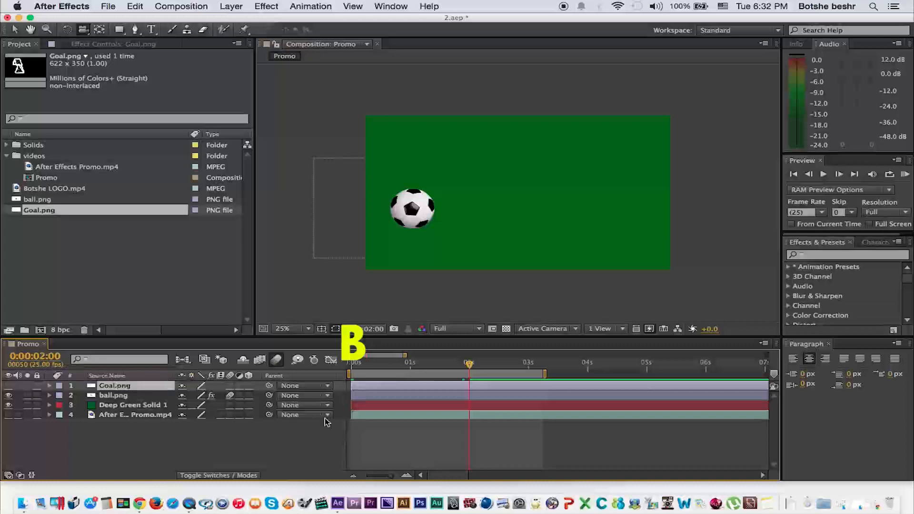
{"action": "key", "text": "n"}
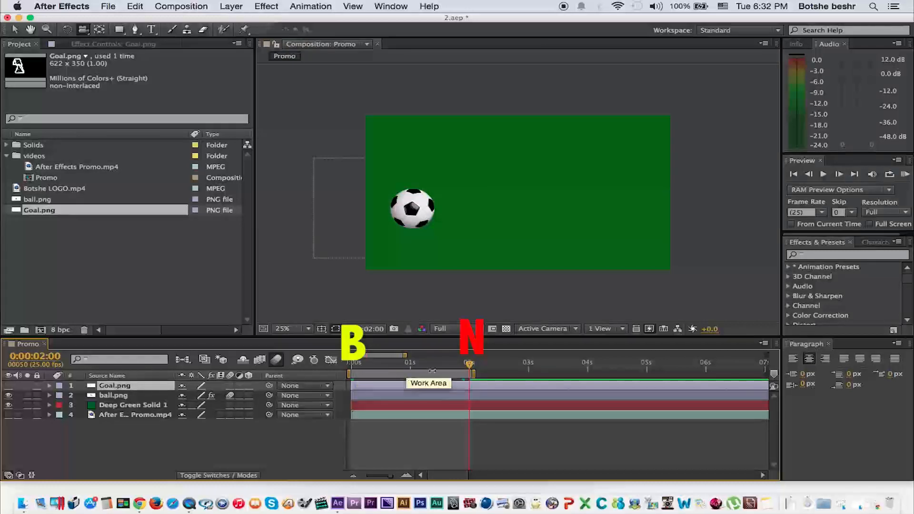
Step: Add the Promo composition to the render queue and show the queue after a brief look back at the timeline
{"action": "left_click", "coordinate": [109, 7]}
{"action": "mouse_move", "coordinate": [159, 164]}
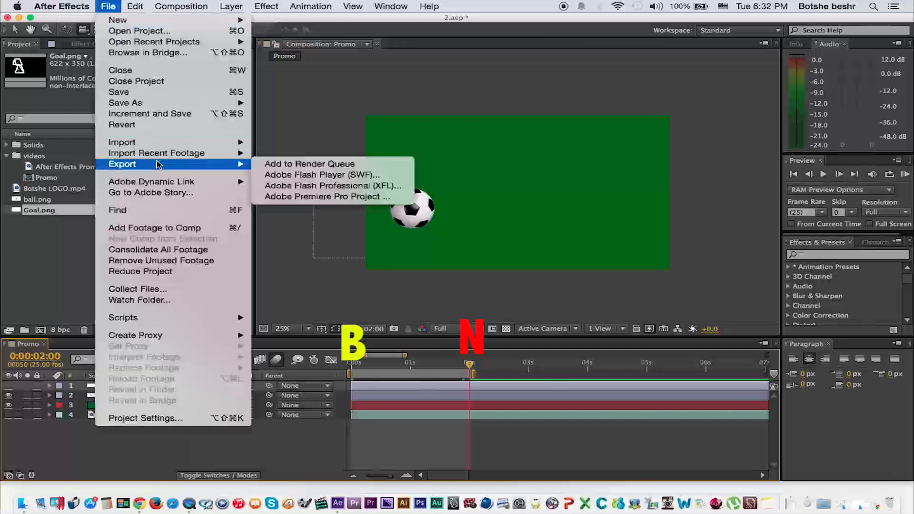
{"action": "left_click", "coordinate": [367, 164]}
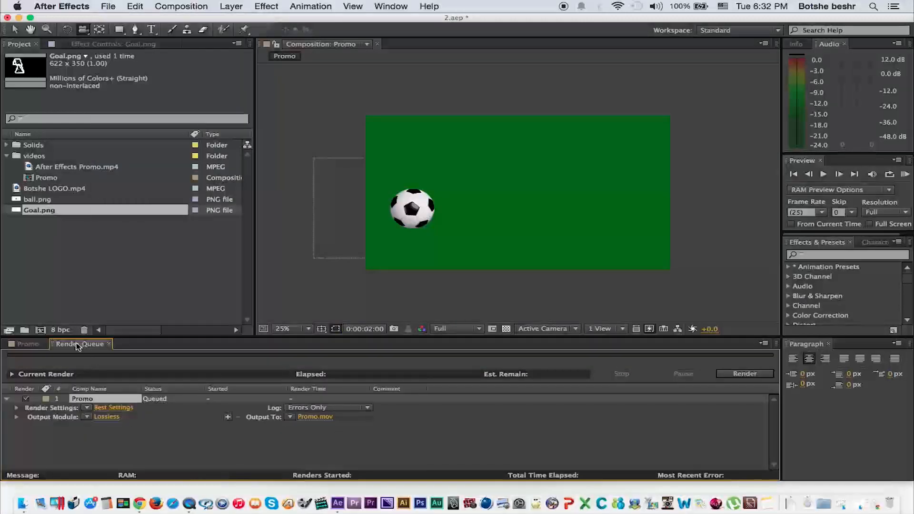
{"action": "left_click", "coordinate": [22, 345]}
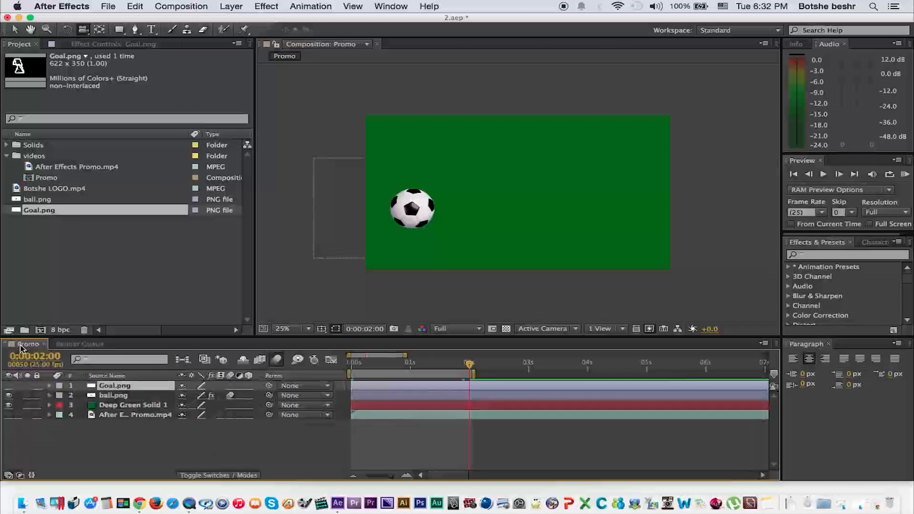
{"action": "left_click", "coordinate": [79, 344]}
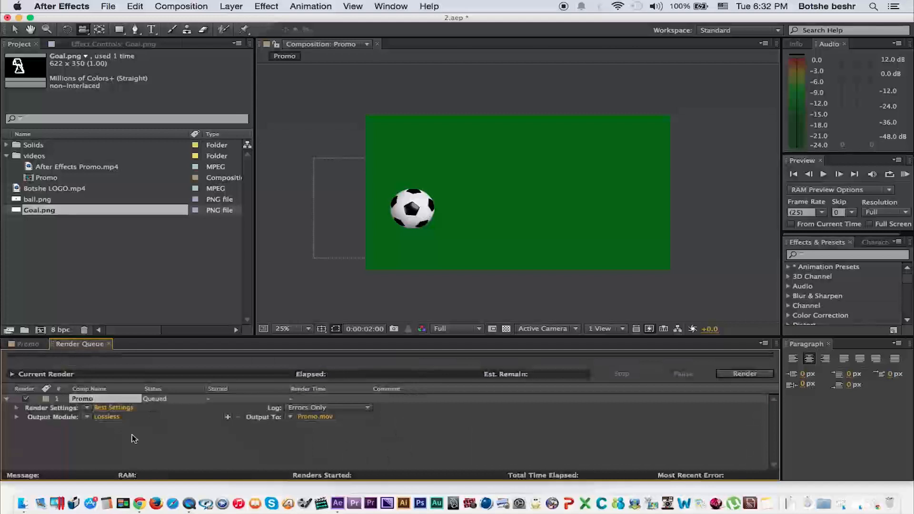
Step: Set the Promo render's output format to H.264, toggle Audio Output on and back off, and accept the output module settings
{"action": "left_click", "coordinate": [106, 417]}
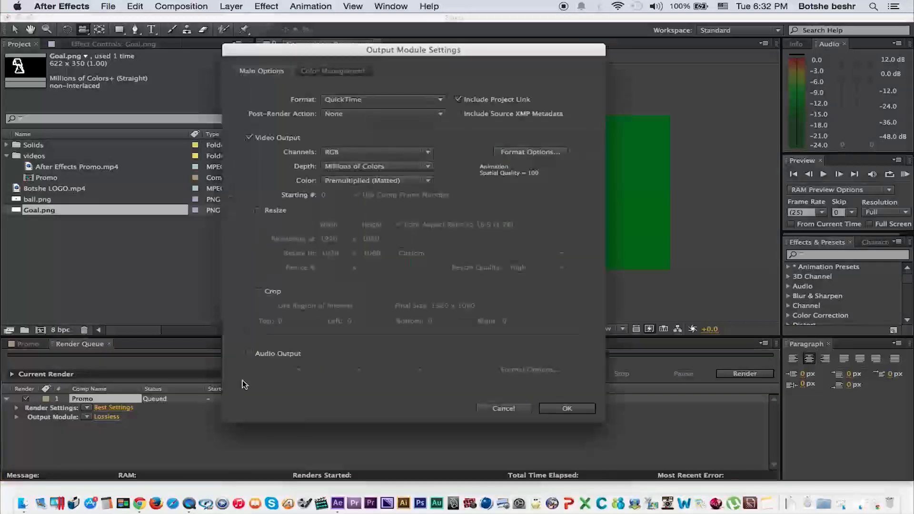
{"action": "left_click", "coordinate": [428, 99]}
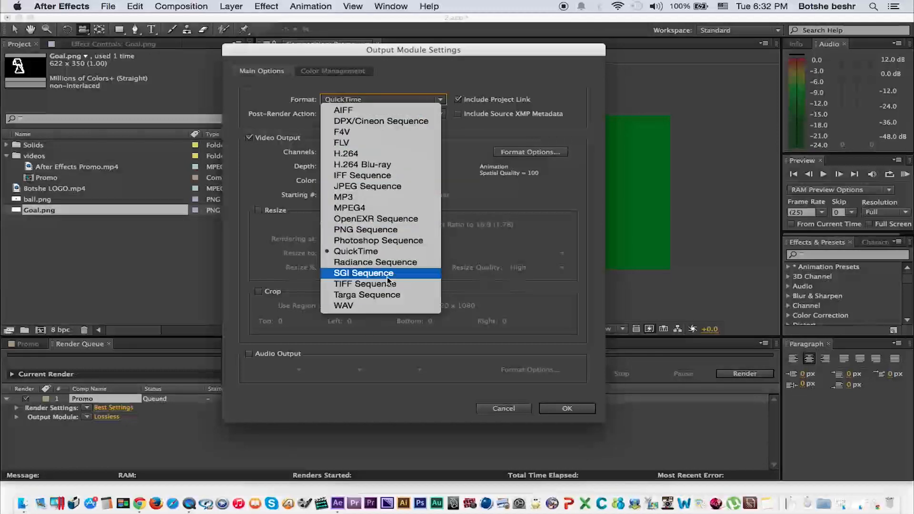
{"action": "left_click", "coordinate": [397, 153]}
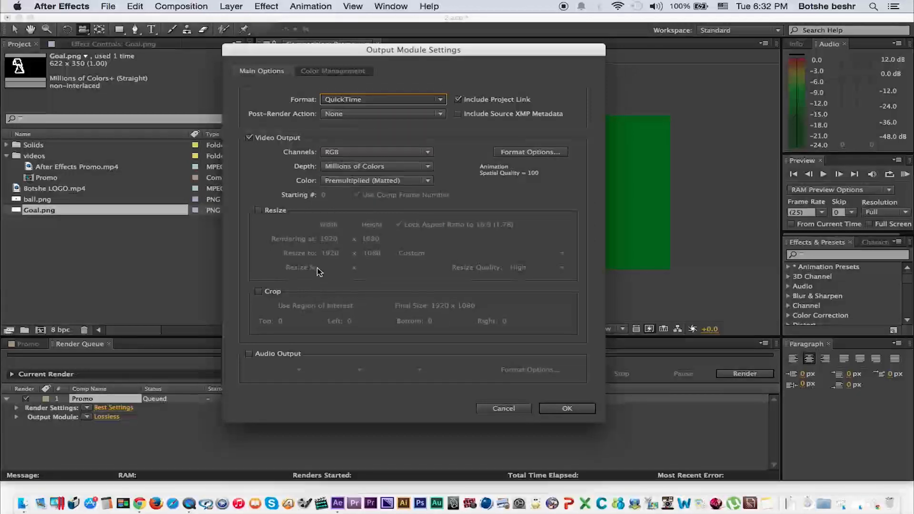
{"action": "left_click", "coordinate": [286, 356]}
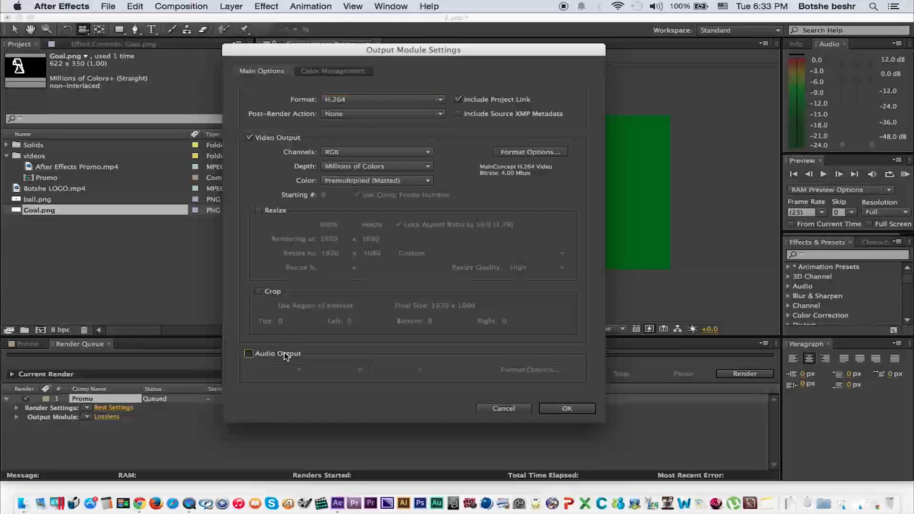
{"action": "left_click", "coordinate": [285, 356]}
{"action": "left_click", "coordinate": [579, 408]}
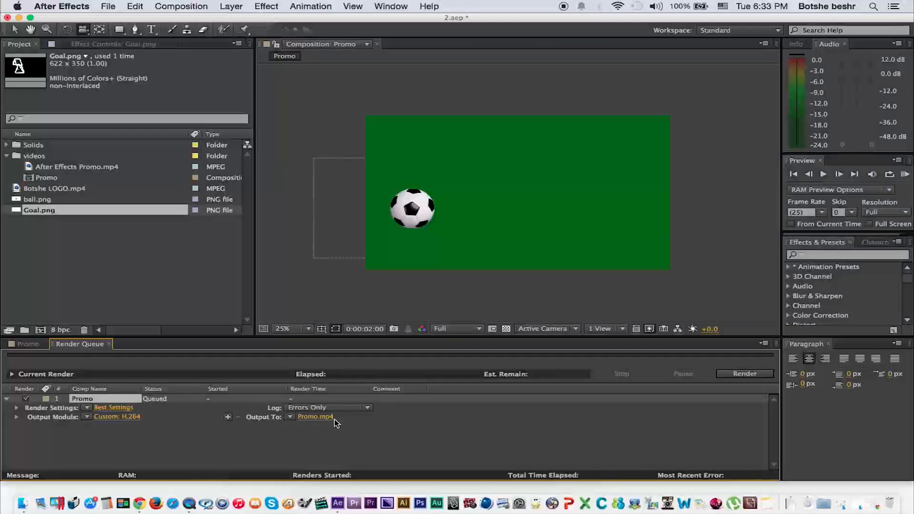
Step: Set the Promo render's output file to football on the Desktop, and start the render
{"action": "left_click", "coordinate": [315, 419]}
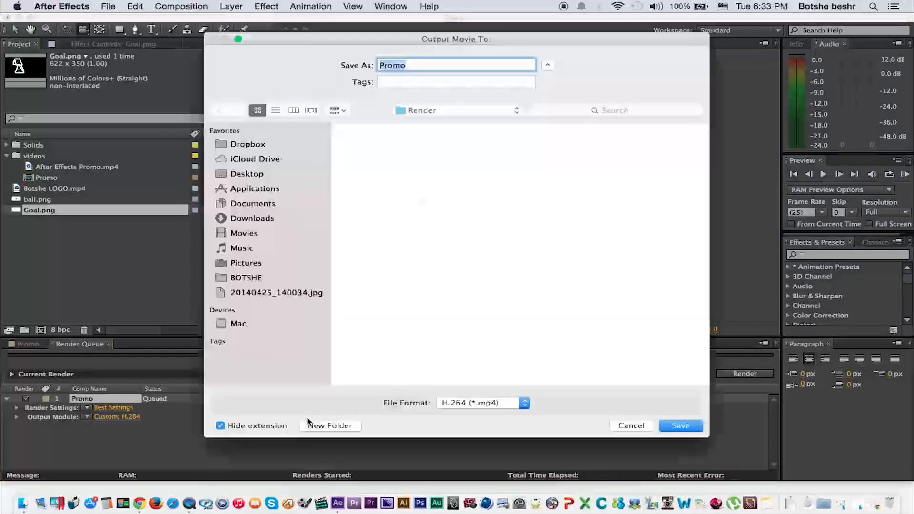
{"action": "left_click", "coordinate": [248, 173]}
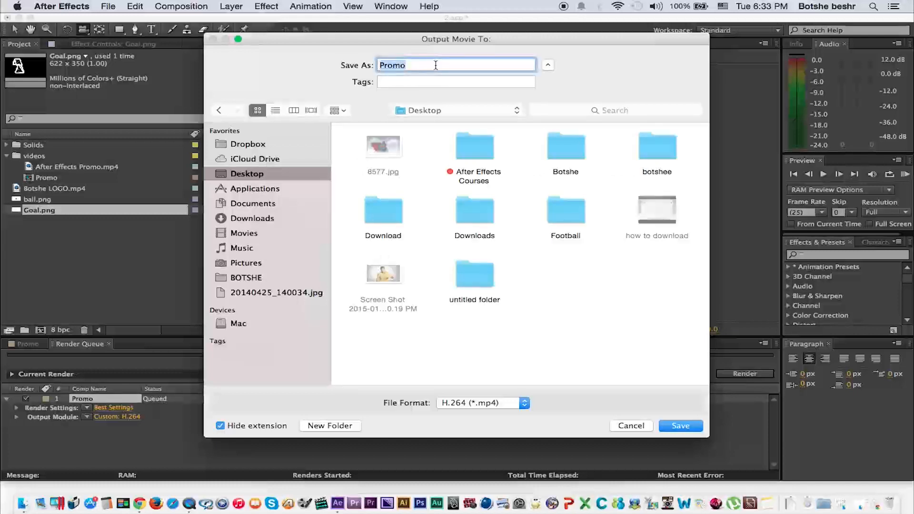
{"action": "type", "text": "ll"}
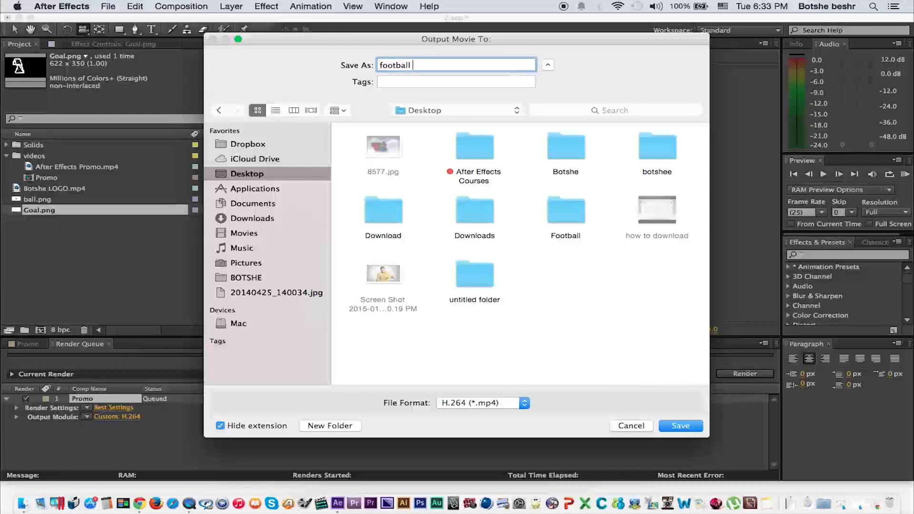
{"action": "key", "text": "Return"}
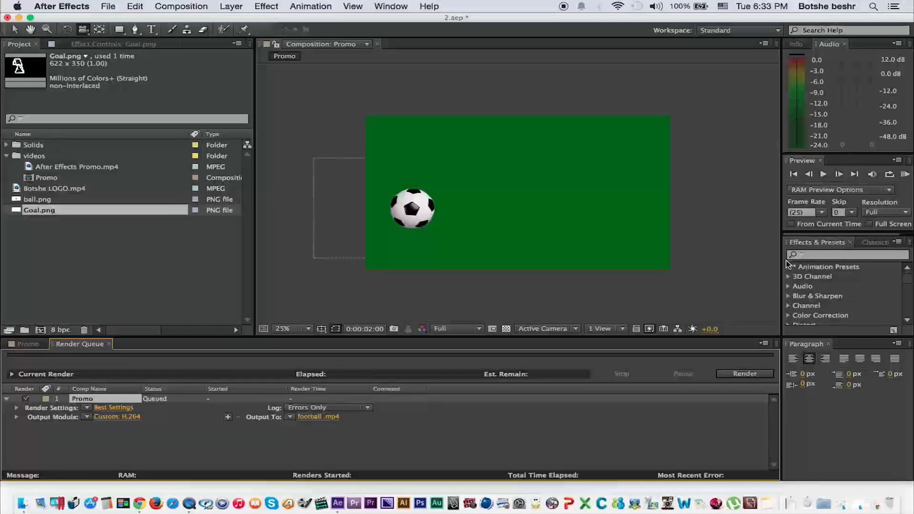
{"action": "left_click", "coordinate": [745, 374]}
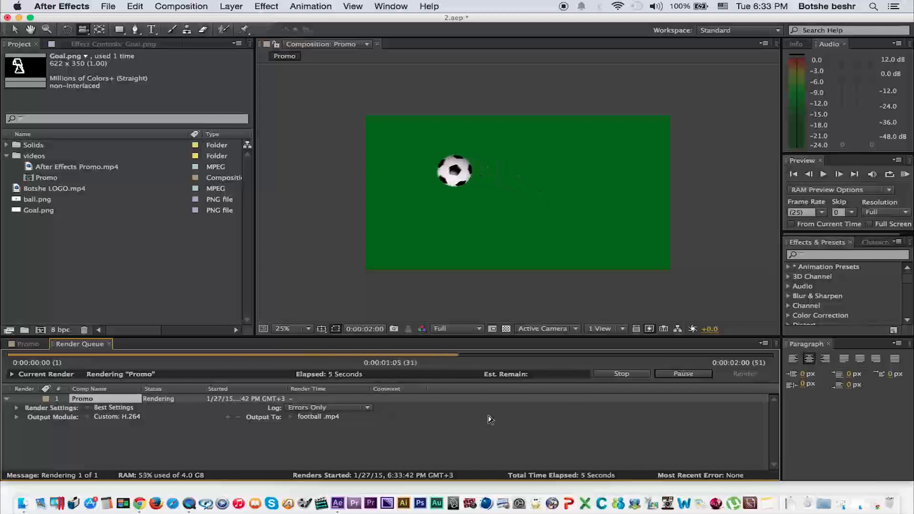
Step: Minimize the project window and preview the rendered football .mp4 from the Desktop with Quick Look
{"action": "left_click", "coordinate": [19, 17]}
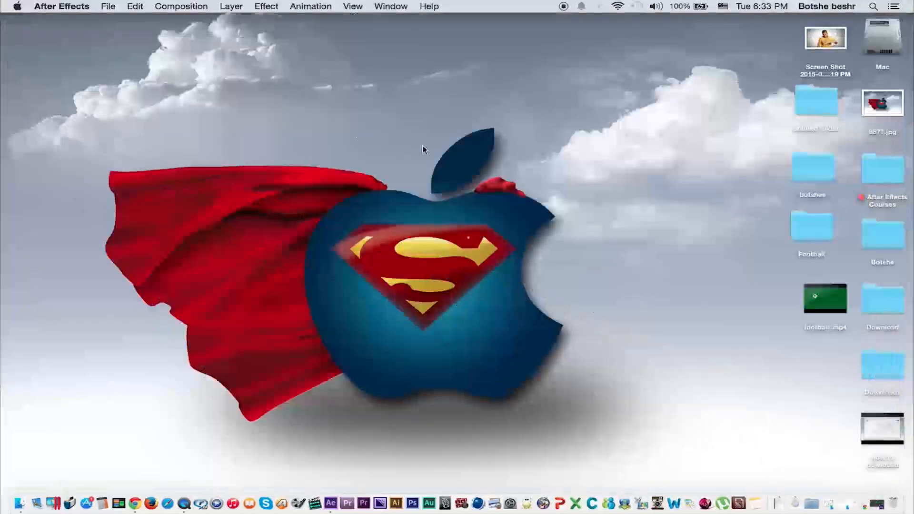
{"action": "left_click", "coordinate": [556, 222]}
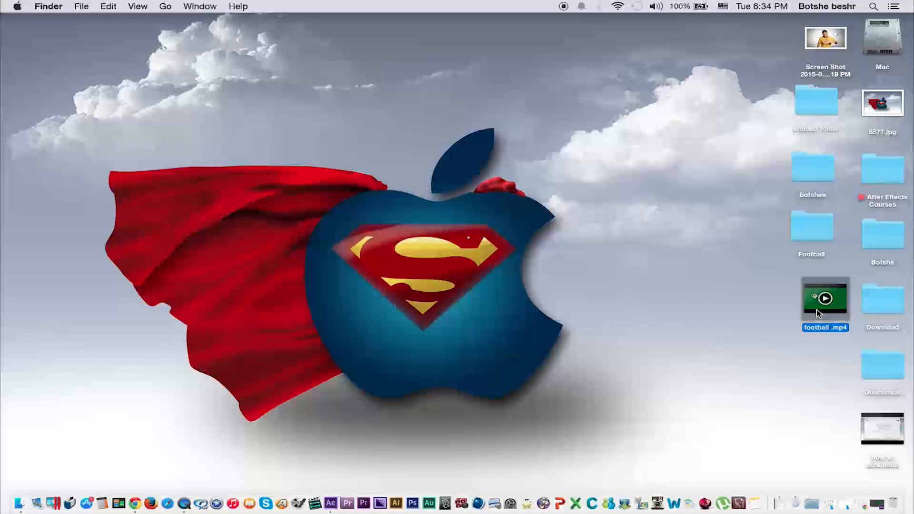
{"action": "key", "text": "space"}
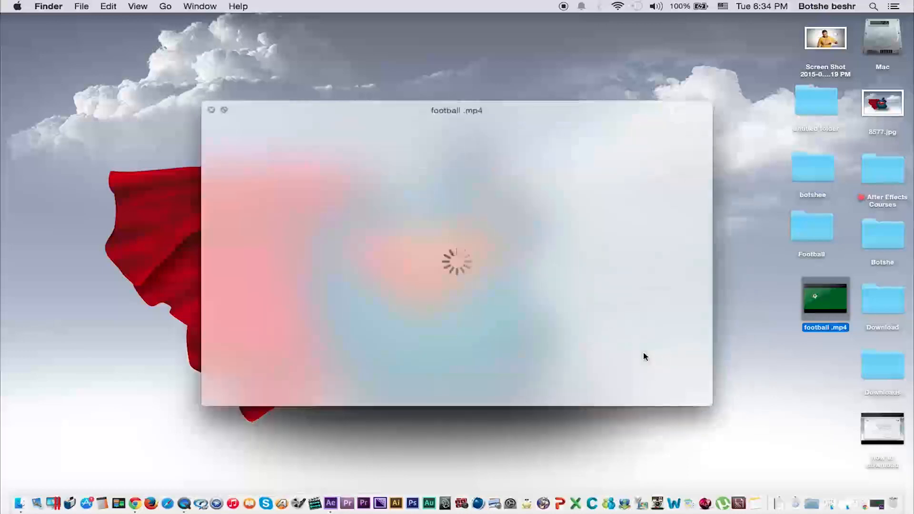